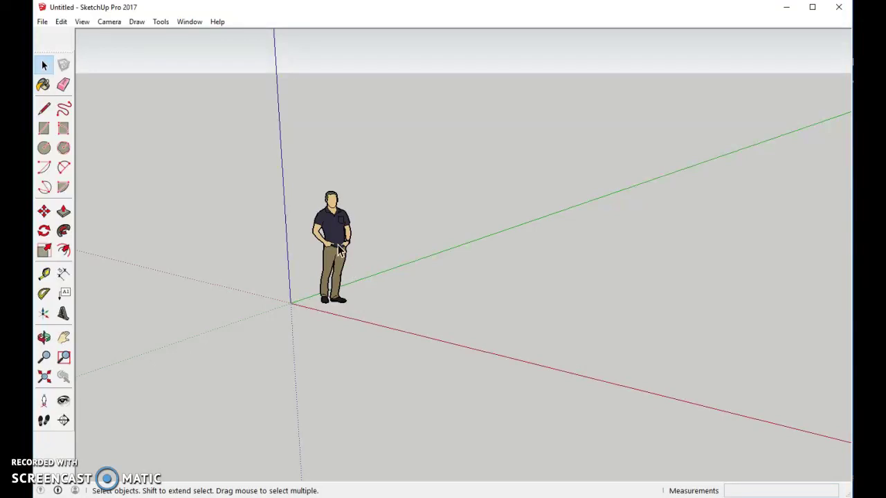
Step: Draw a 25' 8 1/2" by 17' 5 1/8" rectangle on the ground from the origin
{"action": "left_click", "coordinate": [84, 24]}
{"action": "left_click", "coordinate": [88, 34]}
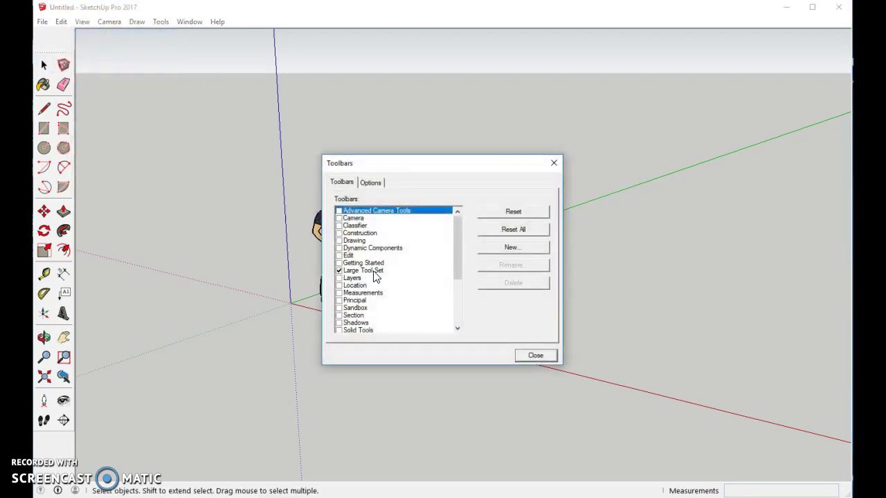
{"action": "left_click", "coordinate": [536, 356]}
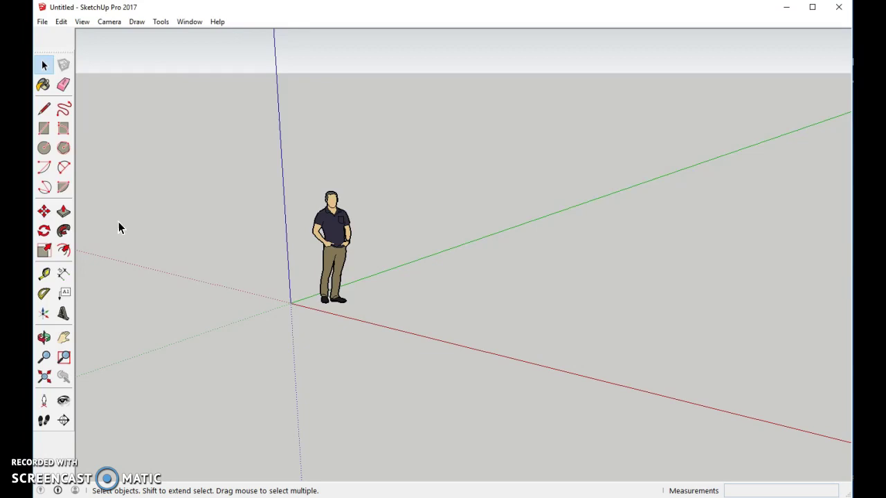
{"action": "left_click", "coordinate": [44, 127]}
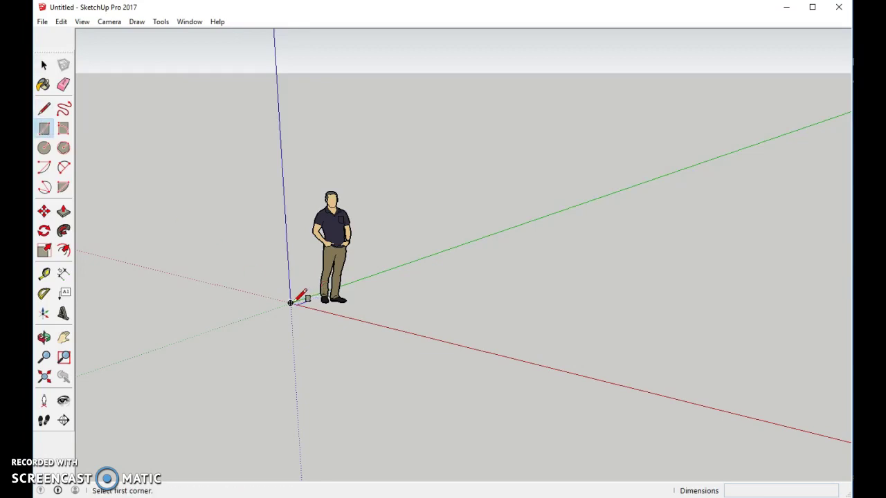
{"action": "left_click", "coordinate": [289, 302]}
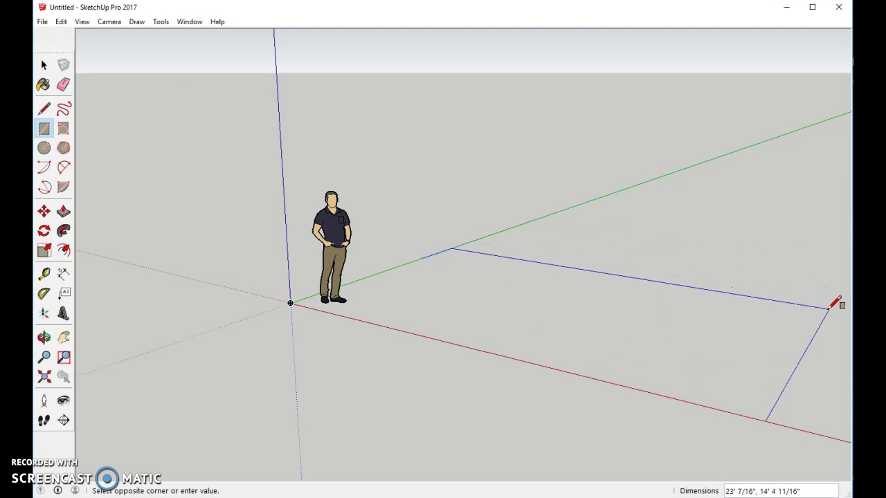
{"action": "middle_click_drag", "start_coordinate": [850, 289], "coordinate": [745, 309], "text": "shift"}
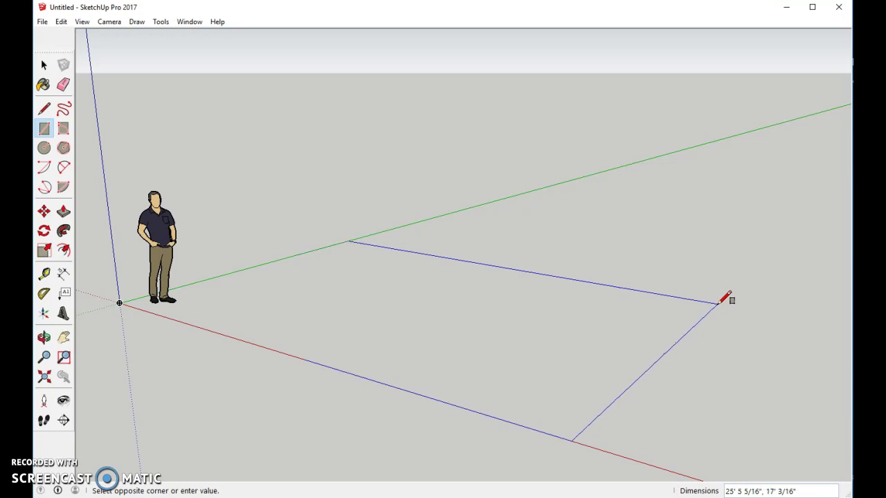
{"action": "left_click", "coordinate": [724, 302]}
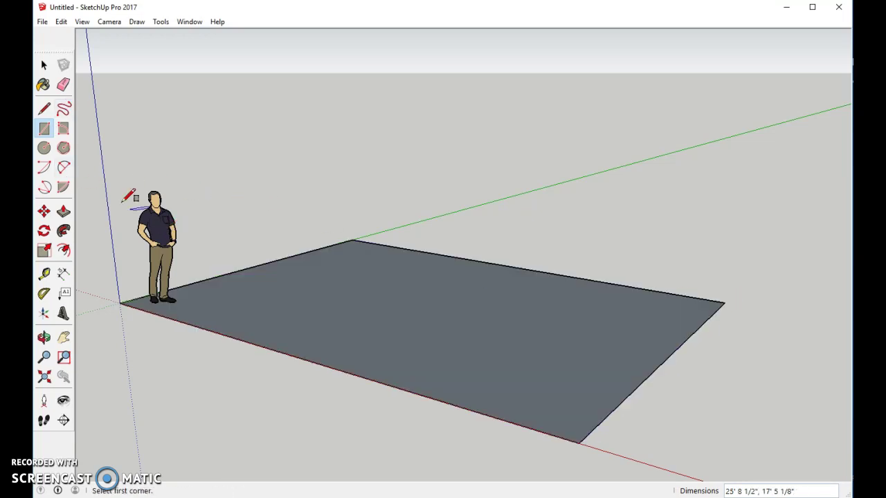
Step: Push/Pull the rectangle up 9' 1" into a box
{"action": "left_click", "coordinate": [63, 211]}
{"action": "left_click_drag", "start_coordinate": [350, 358], "coordinate": [339, 142]}
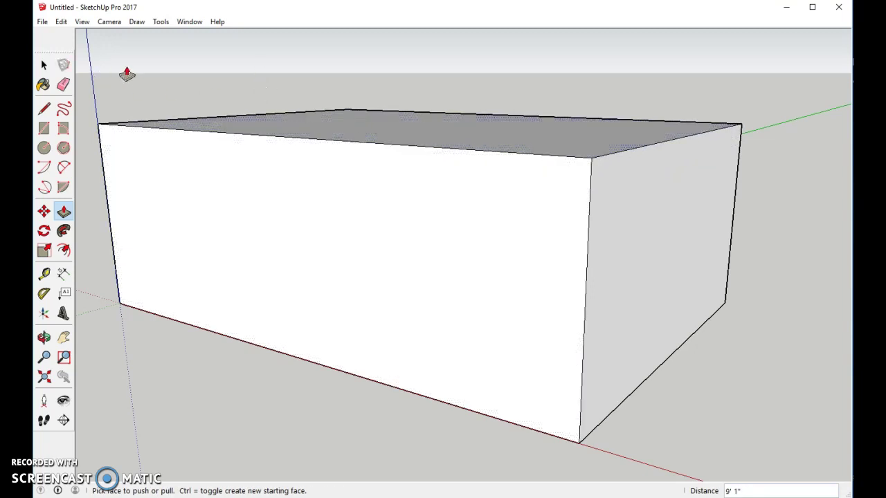
{"action": "key", "text": "o"}
{"action": "left_click_drag", "start_coordinate": [125, 65], "coordinate": [148, 169]}
{"action": "key", "text": "p"}
{"action": "scroll", "coordinate": [159, 155], "scroll_direction": "down", "scroll_amount": 3}
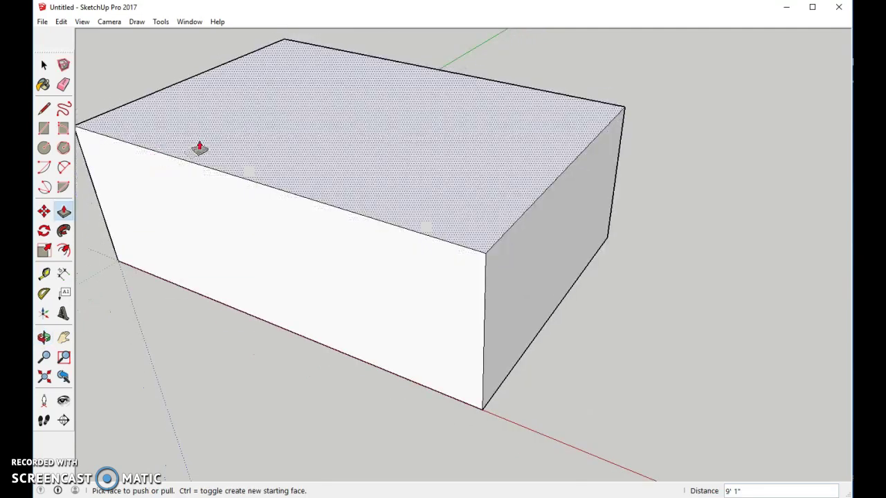
Step: Offset the box top inward and push the inner face down about 1' 6", leaving thick walls
{"action": "left_click", "coordinate": [63, 252]}
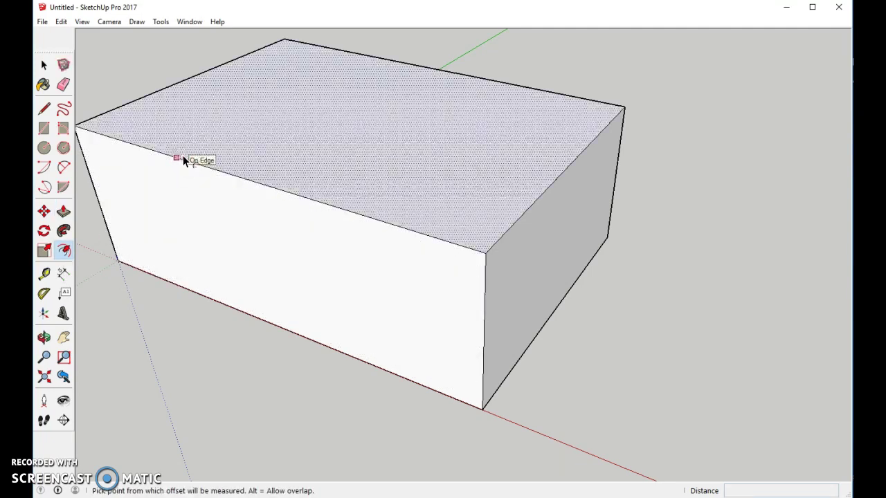
{"action": "left_click", "coordinate": [179, 157]}
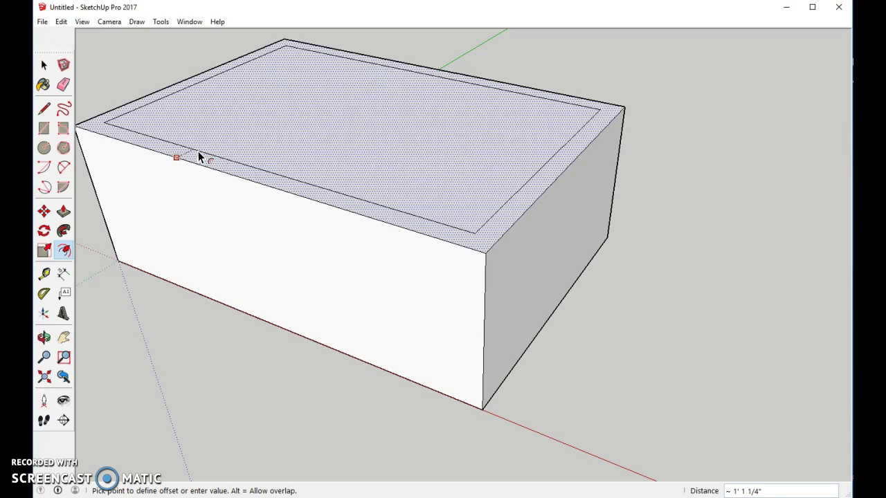
{"action": "left_click", "coordinate": [198, 157]}
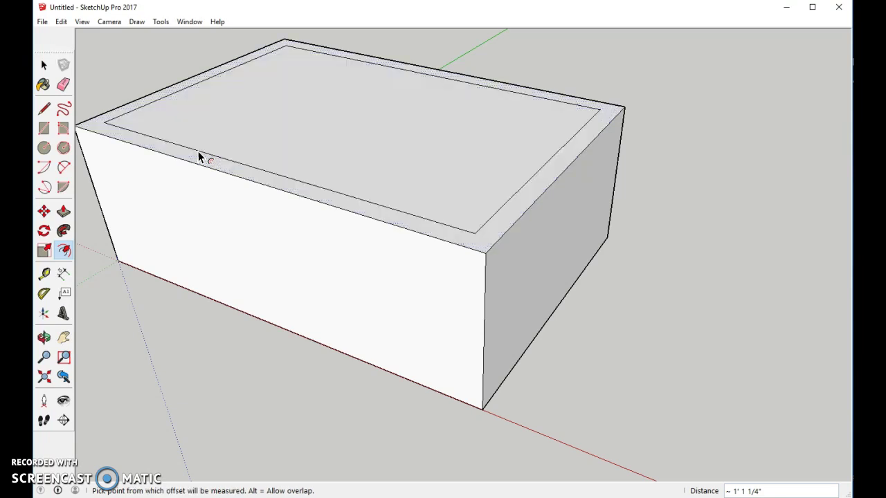
{"action": "left_click", "coordinate": [63, 211]}
{"action": "left_click", "coordinate": [332, 108]}
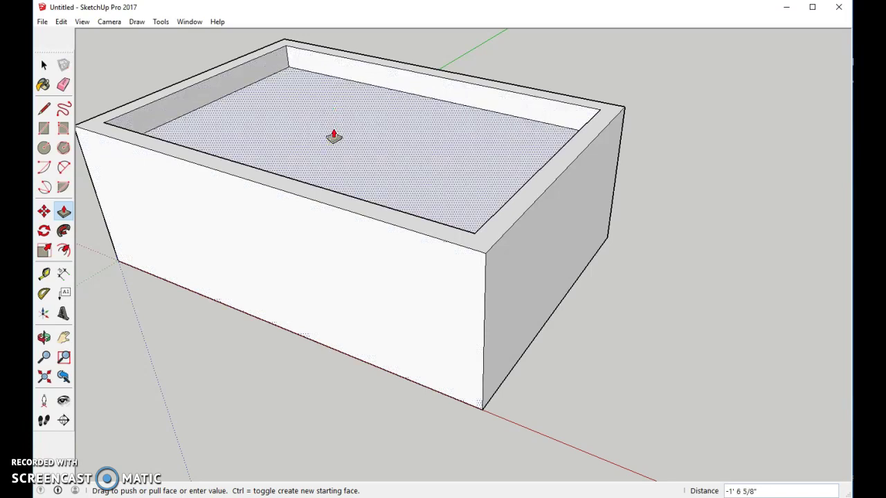
{"action": "left_click", "coordinate": [302, 169]}
{"action": "key", "text": "o"}
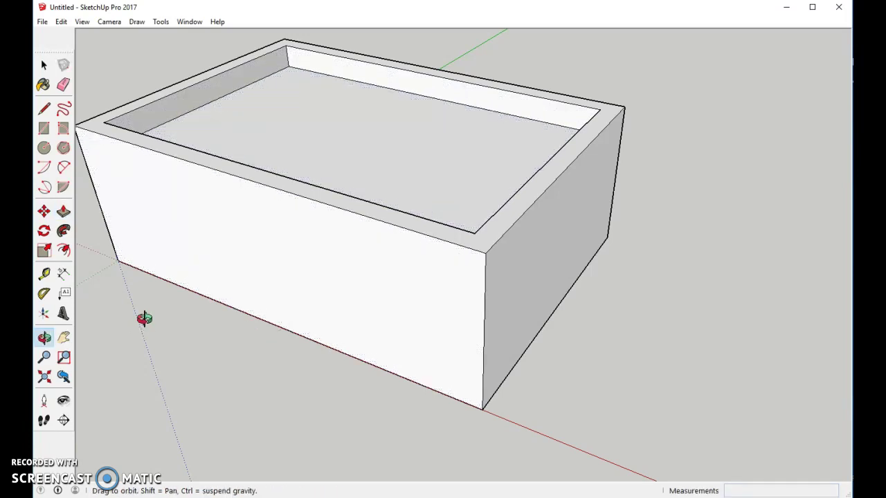
{"action": "left_click_drag", "start_coordinate": [144, 318], "coordinate": [217, 312]}
{"action": "key", "text": "p"}
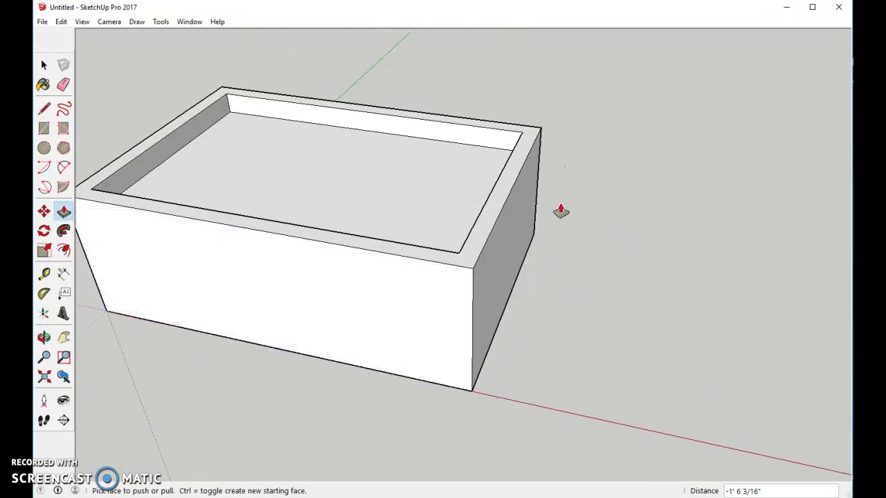
{"action": "key", "text": "space"}
{"action": "key", "text": "p"}
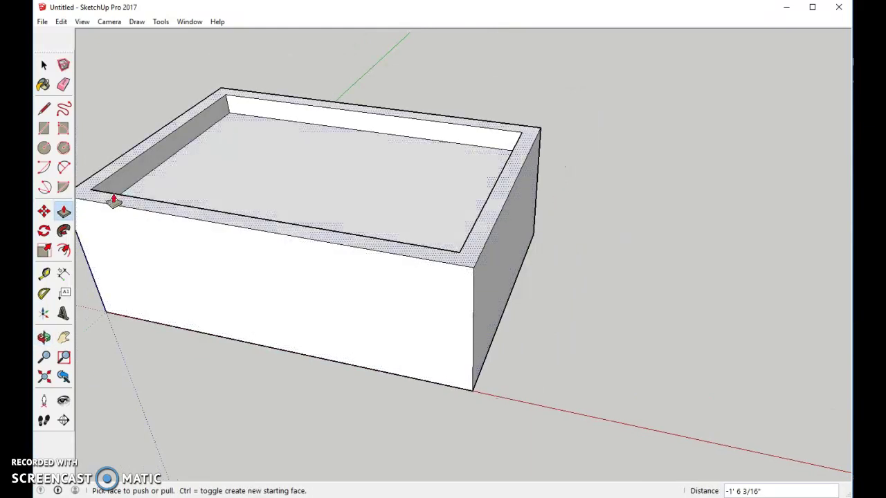
Step: Draw four short lines, about 1' 1 1/4" long, across the rim from its outer to inner edge
{"action": "left_click", "coordinate": [46, 111]}
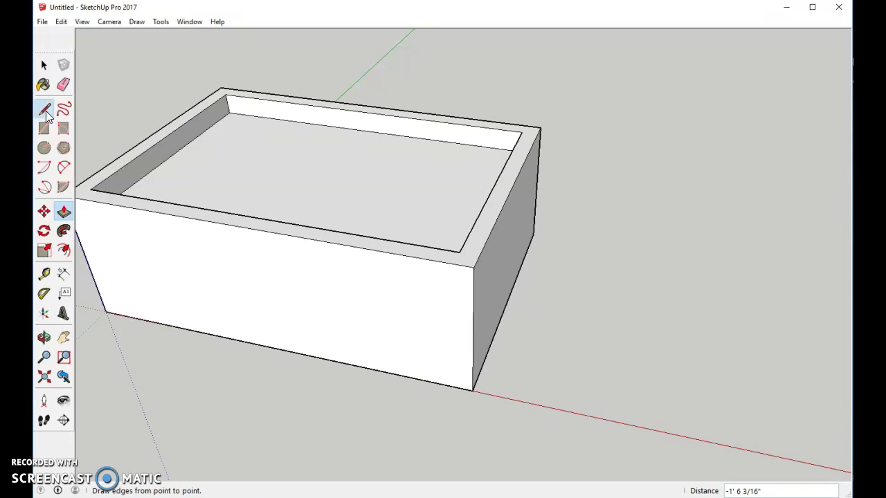
{"action": "left_click", "coordinate": [102, 202]}
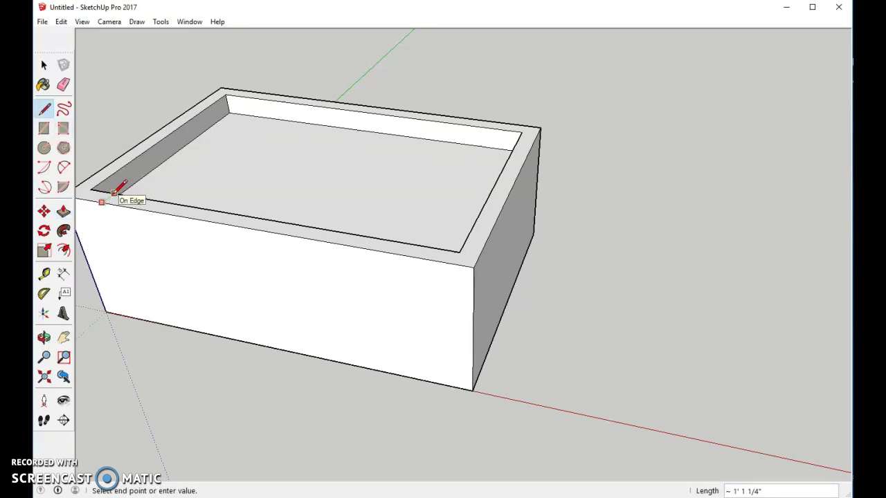
{"action": "left_click", "coordinate": [116, 193]}
{"action": "scroll", "coordinate": [91, 204], "scroll_direction": "up", "scroll_amount": 10}
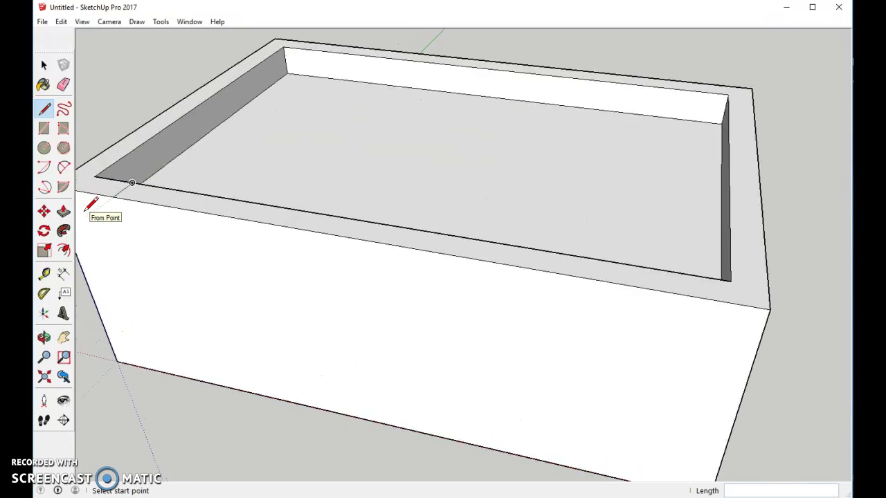
{"action": "scroll", "coordinate": [90, 204], "scroll_direction": "up", "scroll_amount": 2}
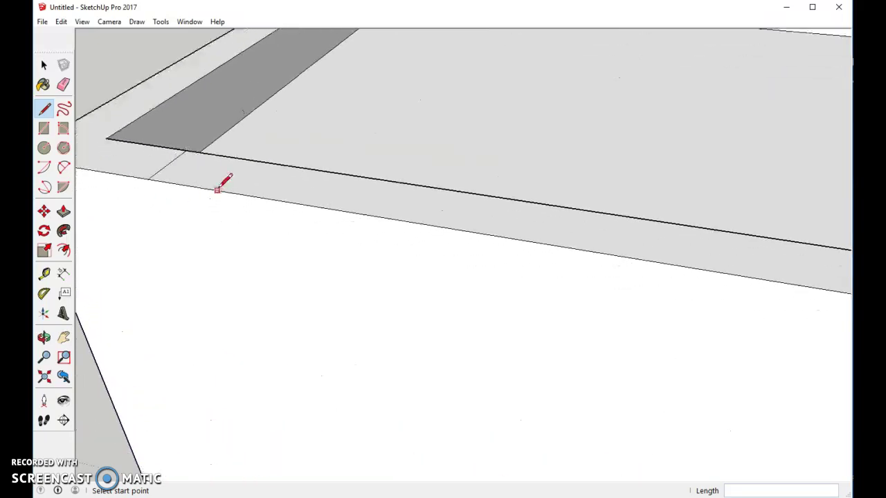
{"action": "left_click", "coordinate": [292, 202]}
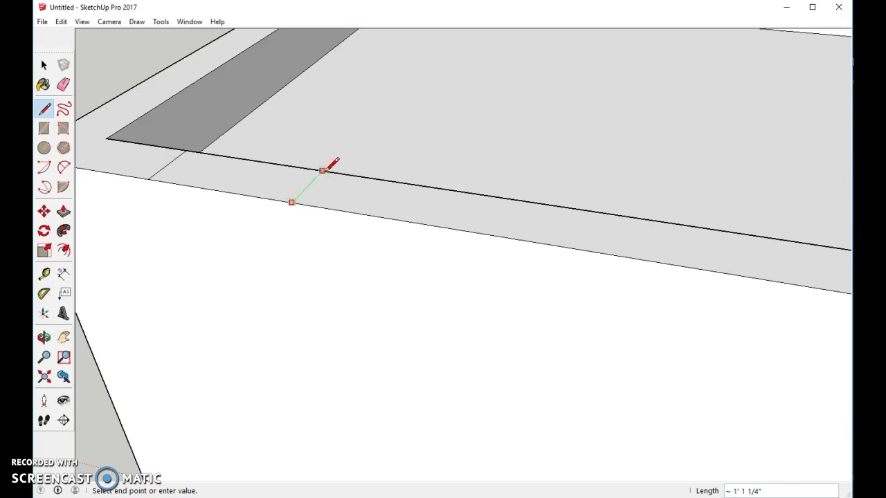
{"action": "left_click", "coordinate": [322, 170]}
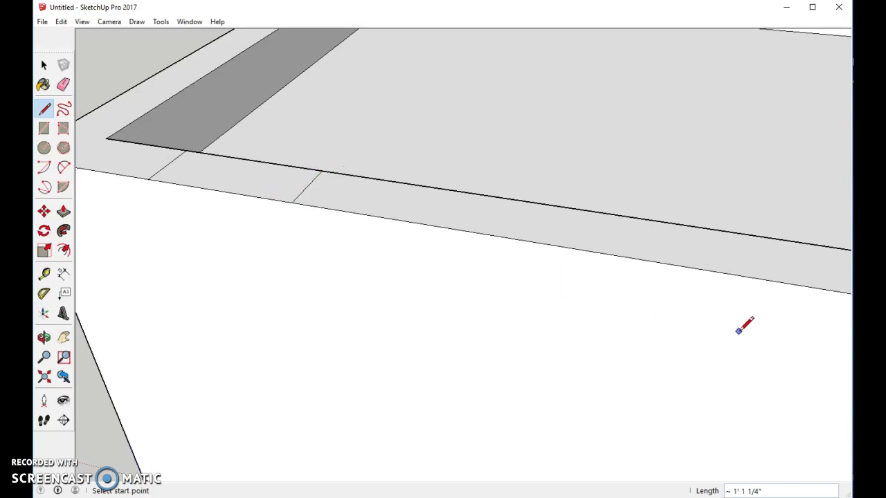
{"action": "left_click", "coordinate": [497, 236]}
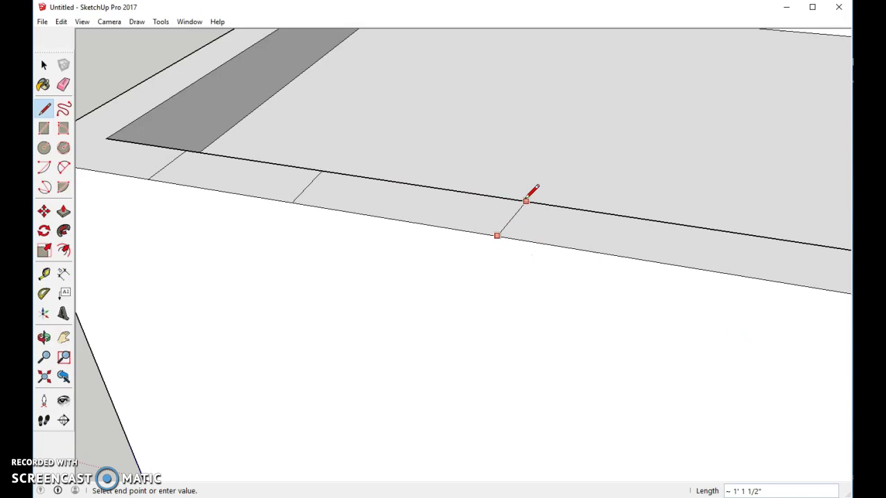
{"action": "left_click", "coordinate": [513, 199]}
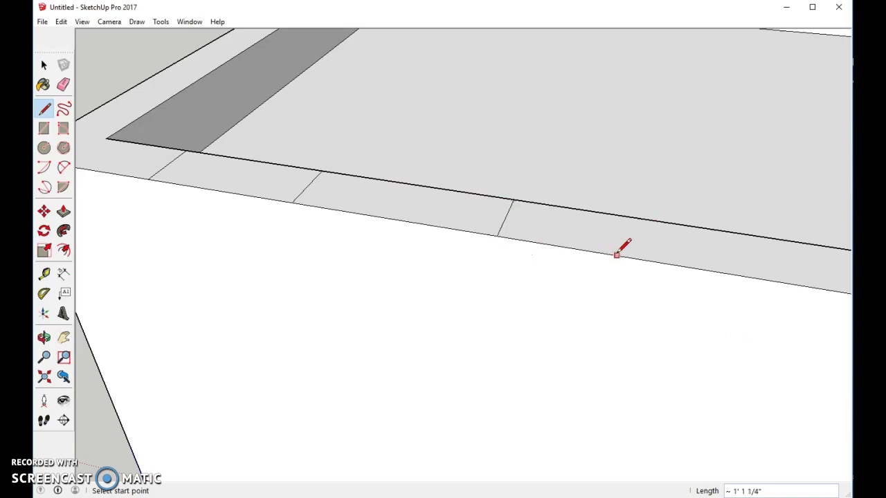
{"action": "left_click", "coordinate": [656, 262]}
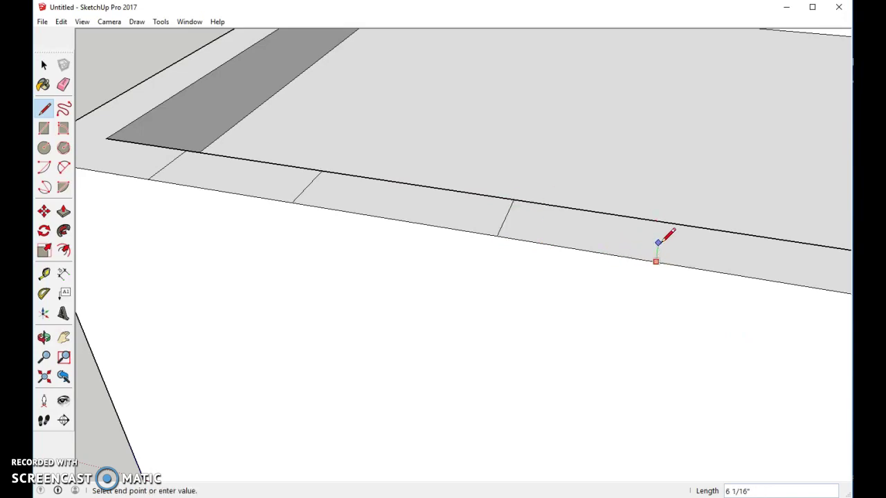
{"action": "left_click", "coordinate": [662, 222]}
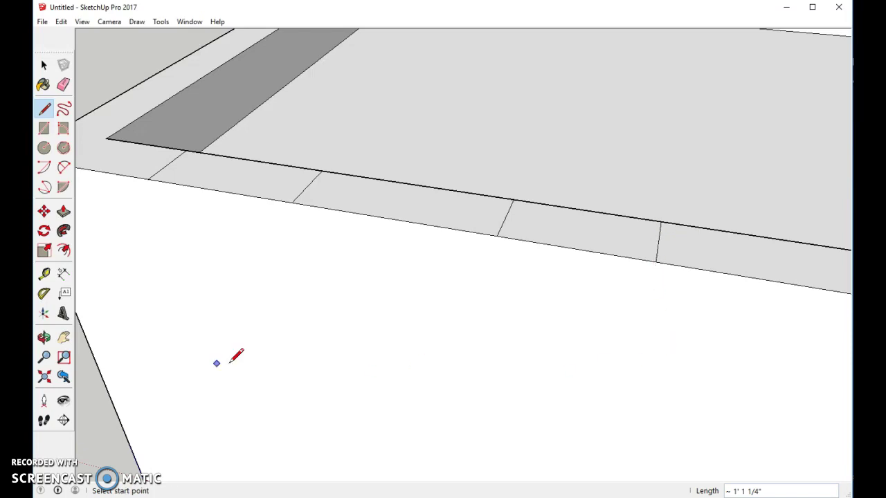
Step: Draw dividing lines across the front rim's width toward its right end
{"action": "left_click", "coordinate": [64, 337]}
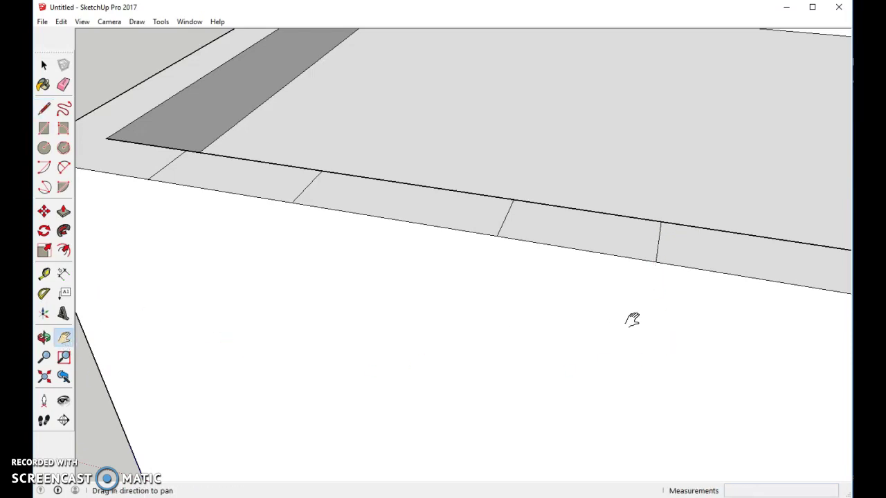
{"action": "left_click_drag", "start_coordinate": [633, 318], "coordinate": [296, 283]}
{"action": "left_click_drag", "start_coordinate": [684, 376], "coordinate": [512, 302]}
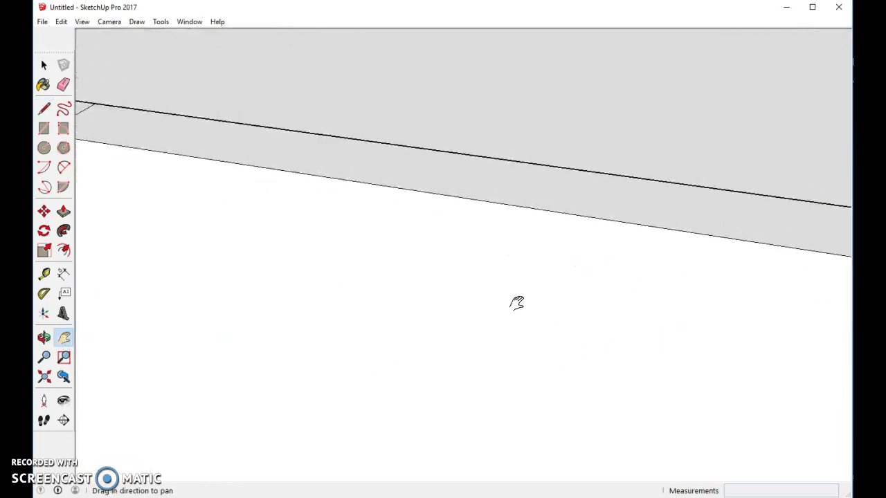
{"action": "left_click_drag", "start_coordinate": [593, 312], "coordinate": [376, 272]}
{"action": "left_click_drag", "start_coordinate": [563, 293], "coordinate": [502, 301]}
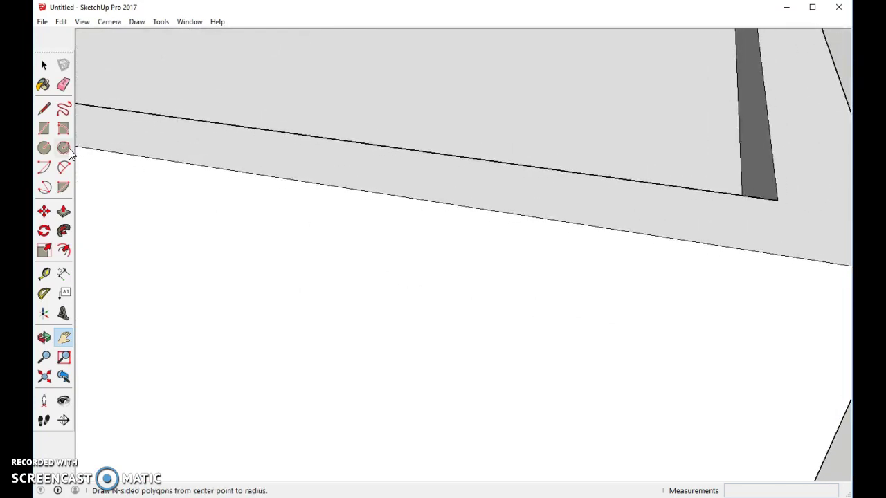
{"action": "left_click", "coordinate": [45, 110]}
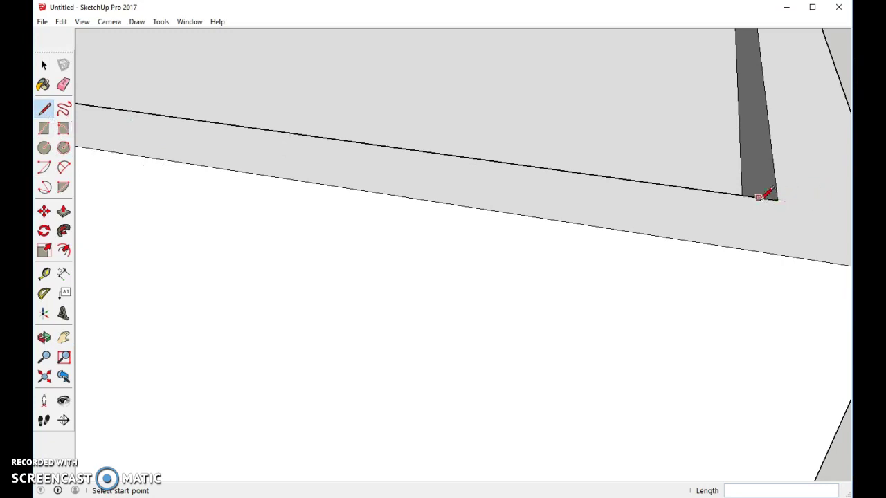
{"action": "left_click", "coordinate": [735, 194]}
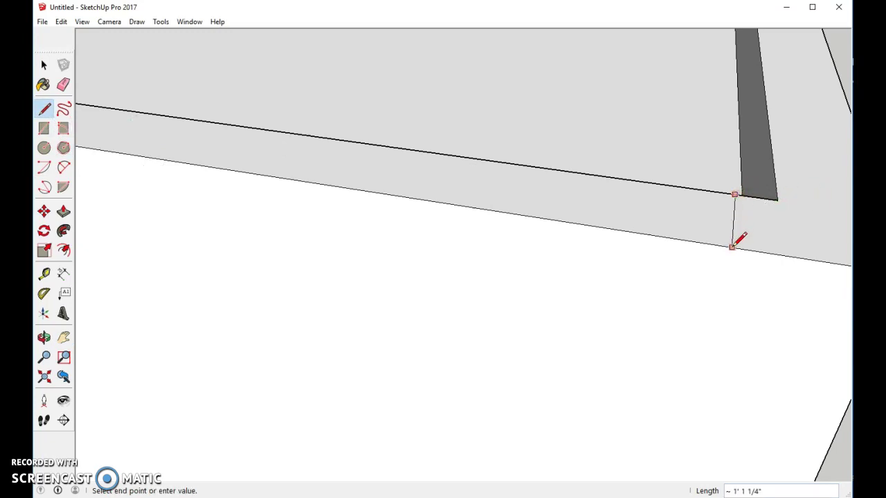
{"action": "left_click", "coordinate": [736, 248]}
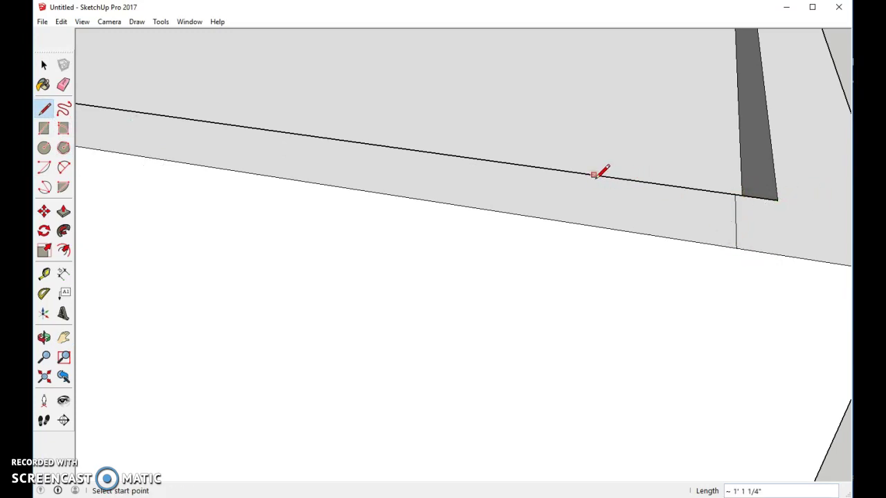
{"action": "left_click", "coordinate": [513, 164]}
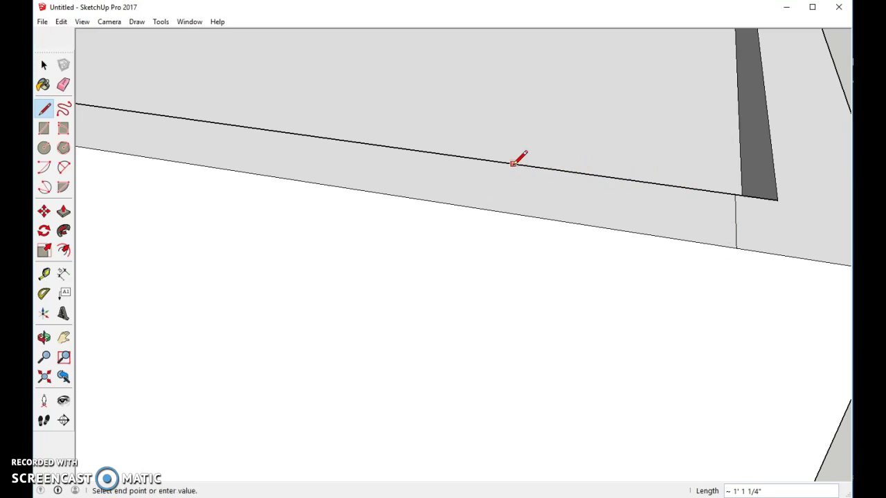
{"action": "left_click", "coordinate": [489, 209]}
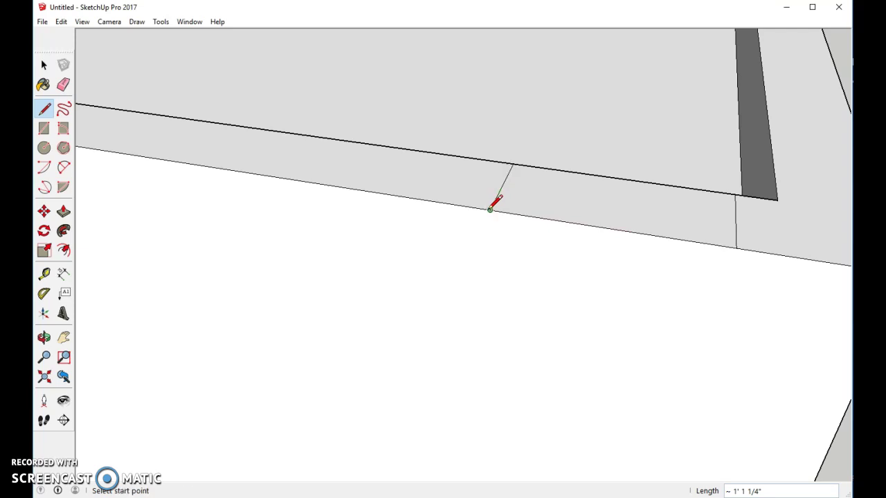
{"action": "left_click", "coordinate": [227, 124]}
Step: Add another divider across the left part of the front rim
{"action": "left_click", "coordinate": [64, 337]}
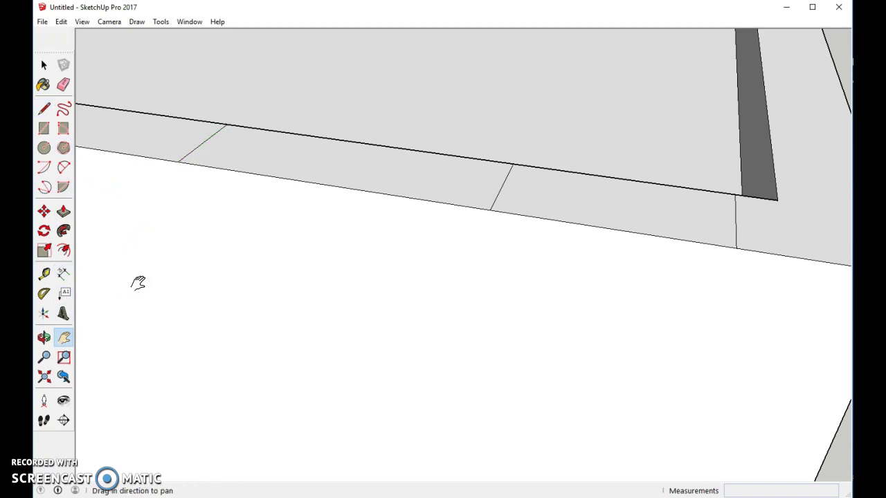
{"action": "left_click_drag", "start_coordinate": [139, 283], "coordinate": [496, 316]}
{"action": "scroll", "coordinate": [496, 315], "scroll_direction": "down", "scroll_amount": 3}
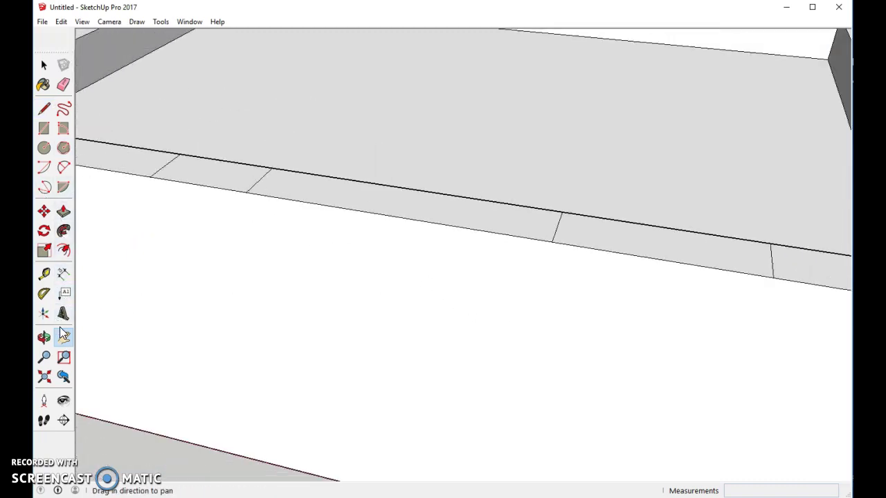
{"action": "left_click", "coordinate": [44, 109]}
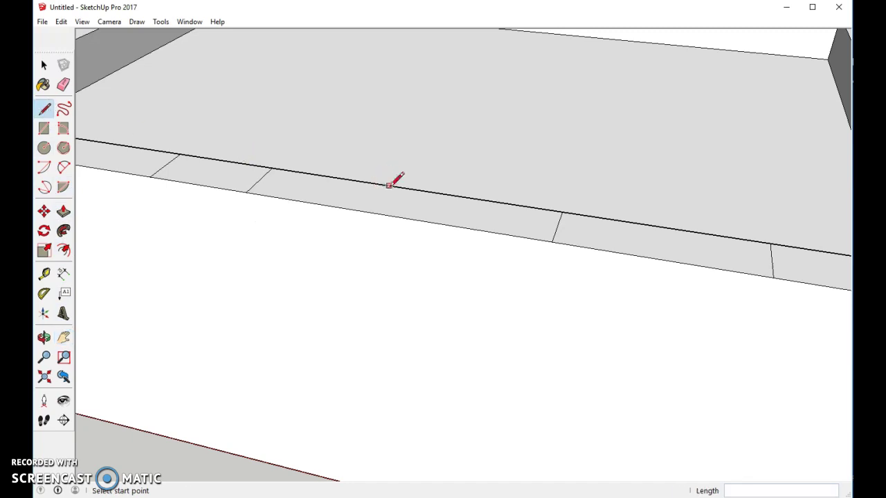
{"action": "left_click", "coordinate": [402, 186]}
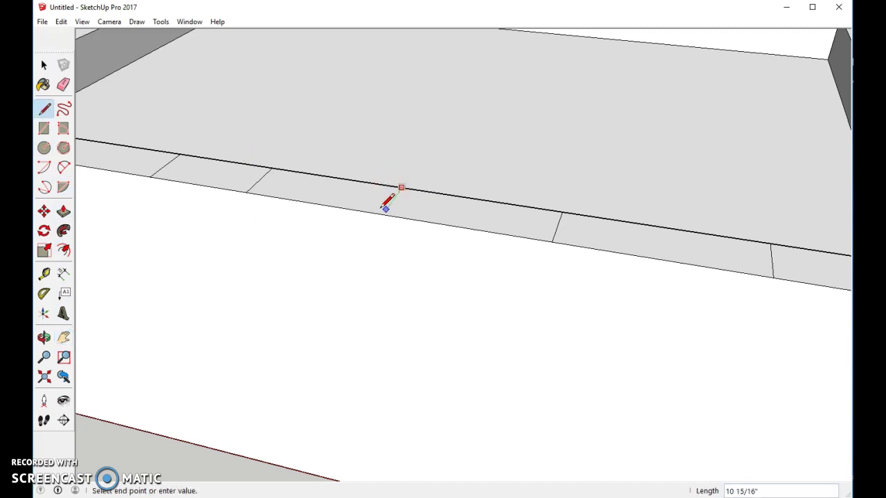
{"action": "left_click", "coordinate": [383, 214]}
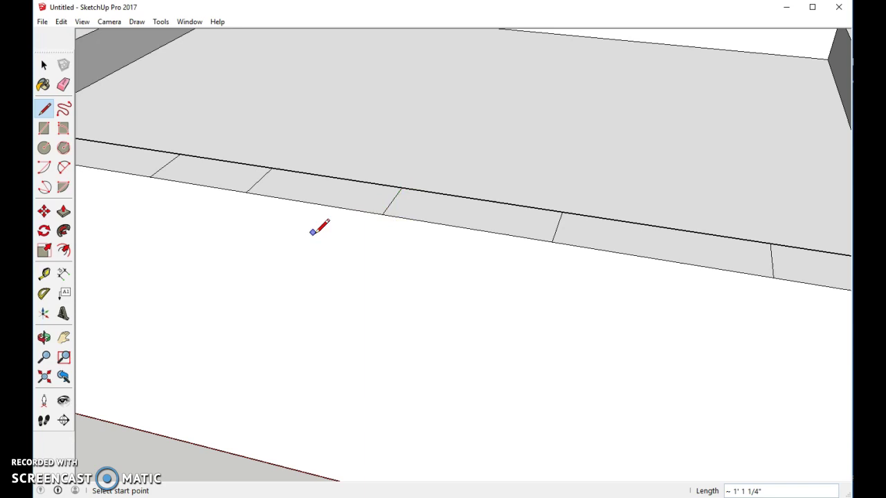
{"action": "scroll", "coordinate": [468, 319], "scroll_direction": "down", "scroll_amount": 4}
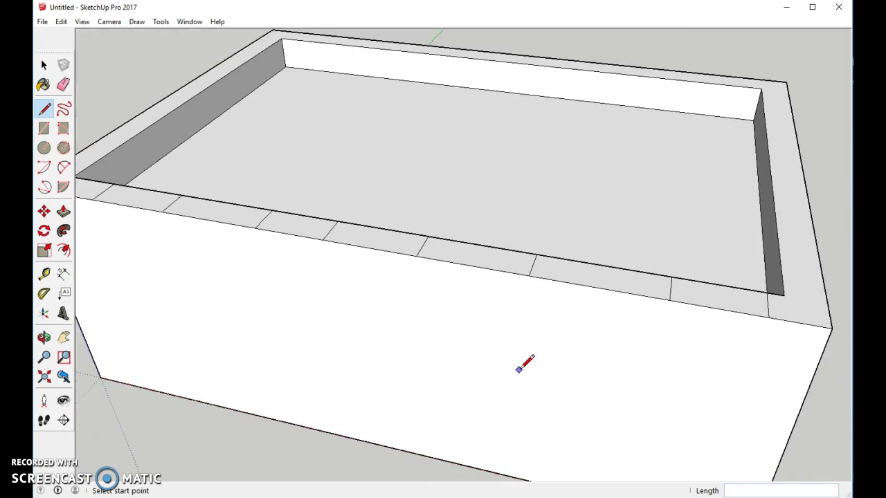
{"action": "middle_click_drag", "start_coordinate": [525, 365], "coordinate": [511, 342]}
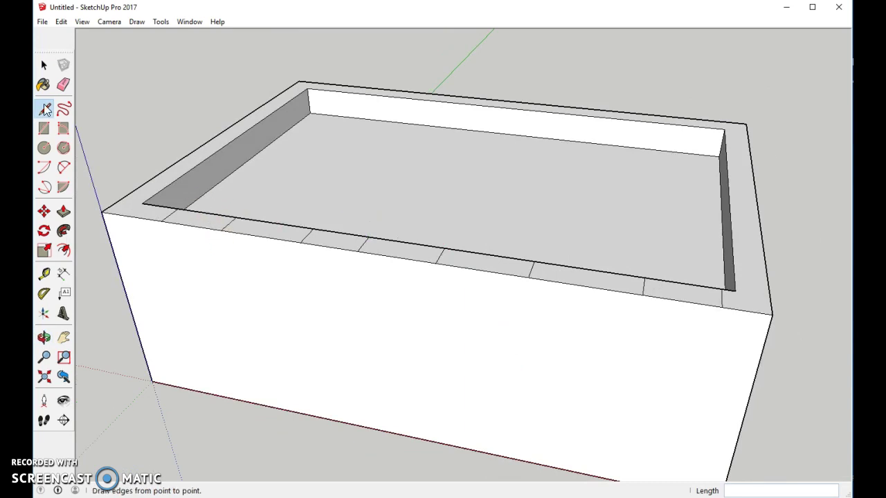
Step: Push four alternating front-rim sections down 9 7/8" to form battlement notches
{"action": "left_click", "coordinate": [64, 211]}
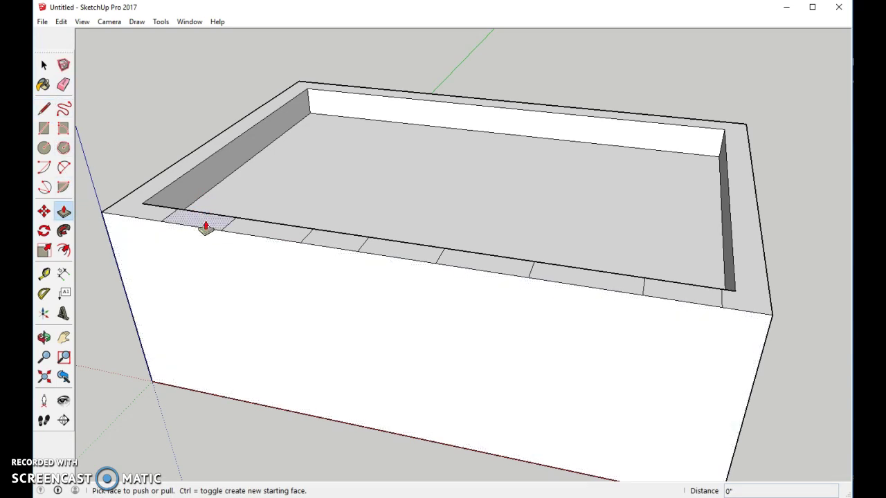
{"action": "left_click", "coordinate": [204, 228]}
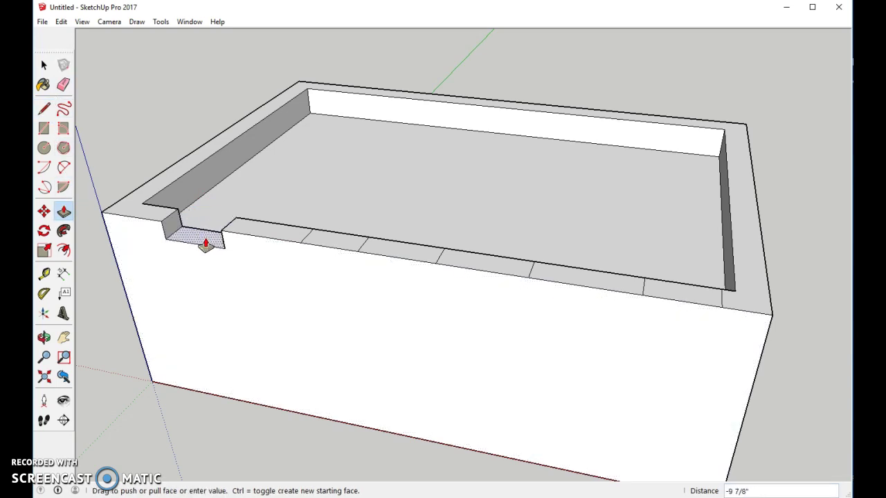
{"action": "left_click", "coordinate": [206, 244]}
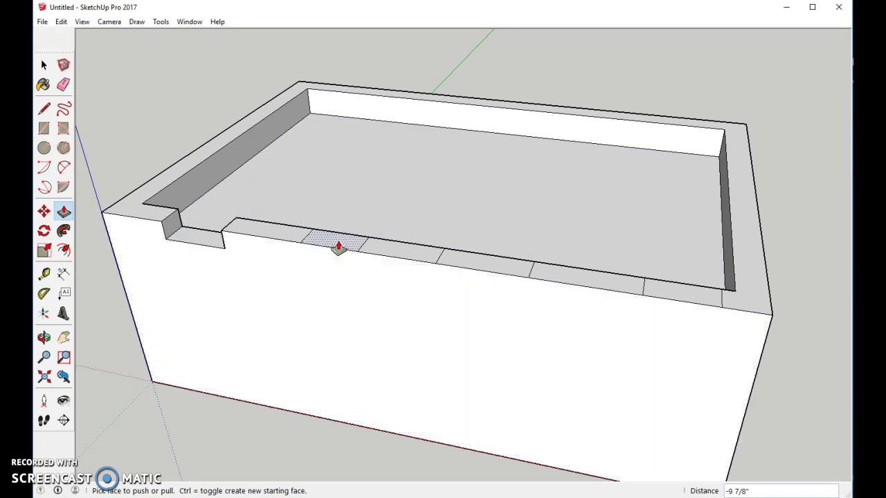
{"action": "left_click", "coordinate": [669, 297]}
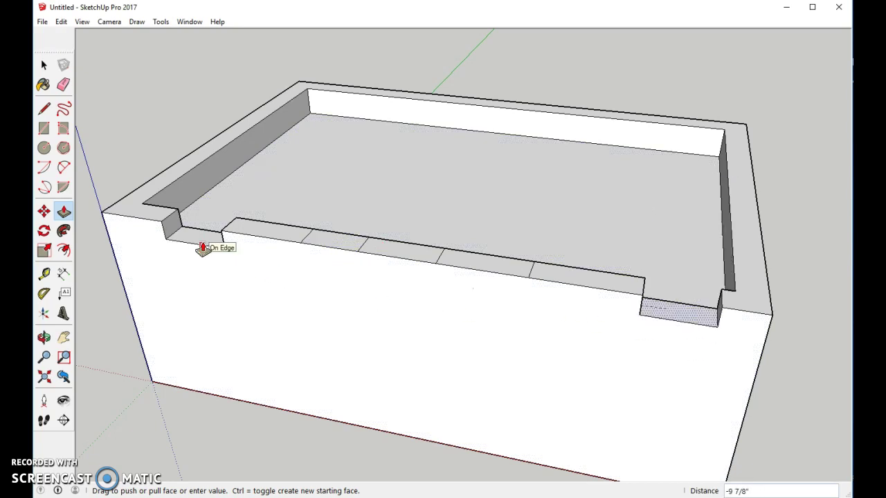
{"action": "left_click", "coordinate": [203, 249]}
{"action": "left_click", "coordinate": [490, 272]}
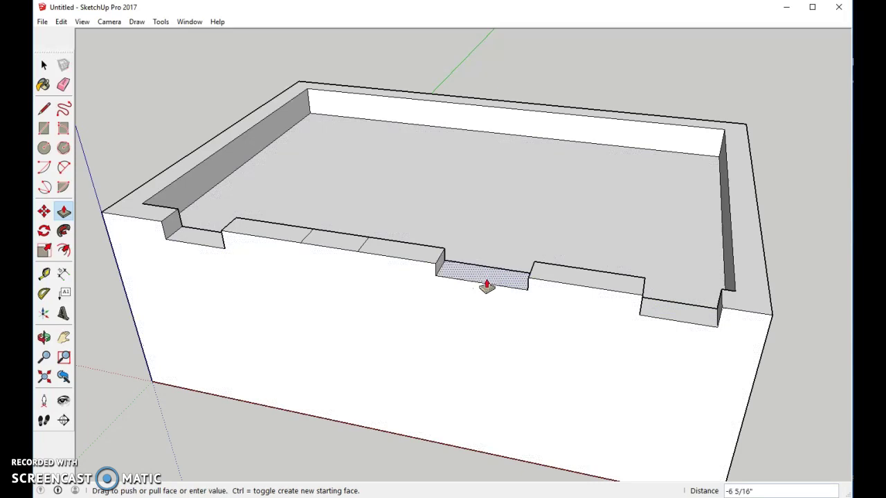
{"action": "left_click", "coordinate": [199, 244]}
{"action": "left_click", "coordinate": [325, 247]}
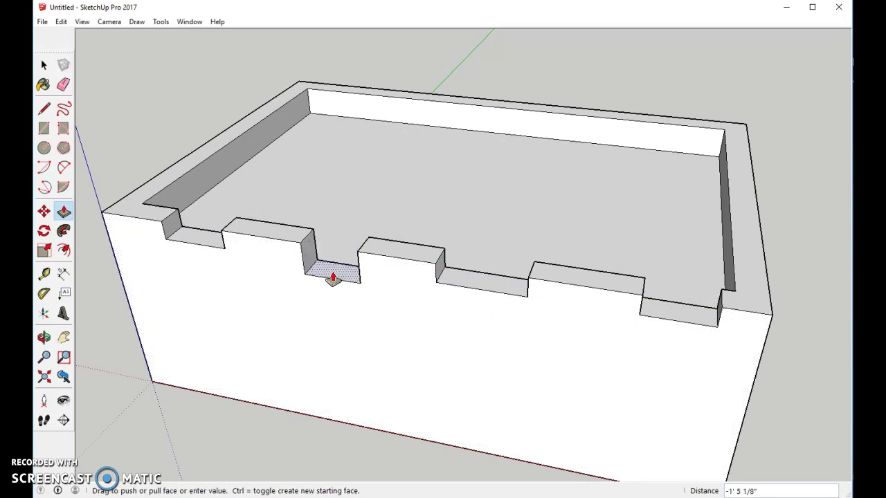
{"action": "left_click", "coordinate": [458, 283]}
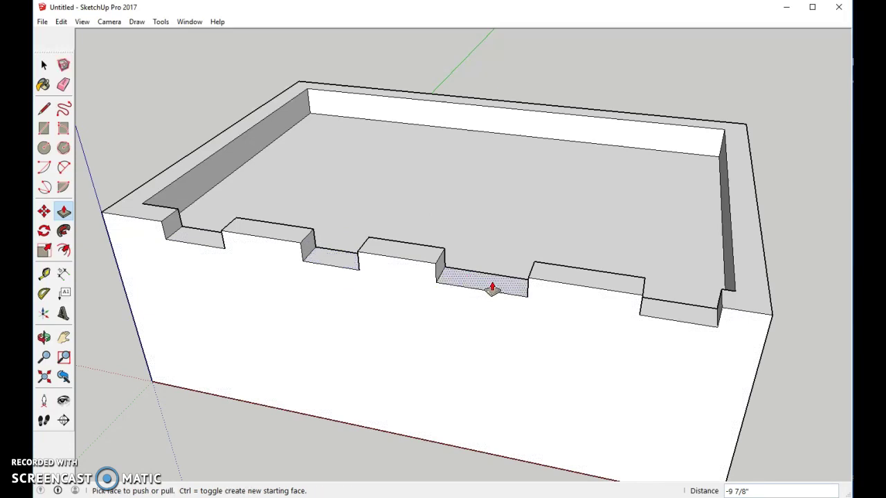
{"action": "scroll", "coordinate": [632, 391], "scroll_direction": "down", "scroll_amount": 2}
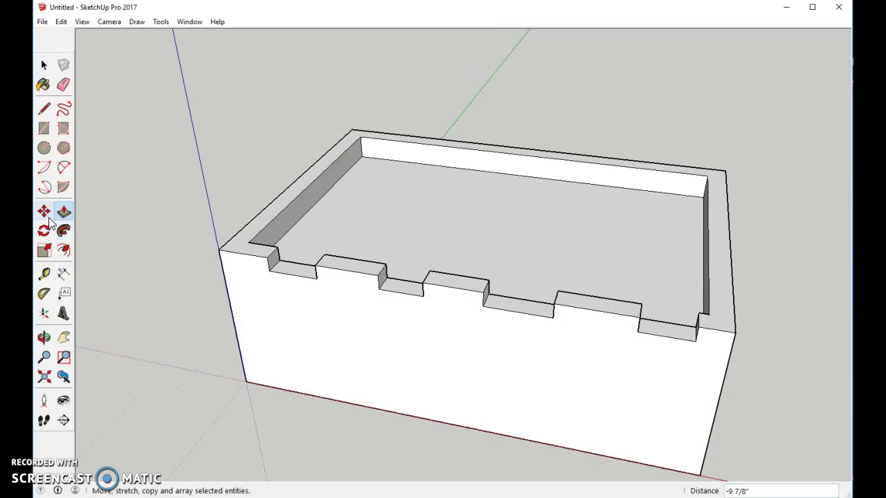
Step: Draw a short vertical marker line up from the middle of the front wall's bottom edge
{"action": "left_click", "coordinate": [64, 337]}
{"action": "scroll", "coordinate": [500, 257], "scroll_direction": "up", "scroll_amount": 1}
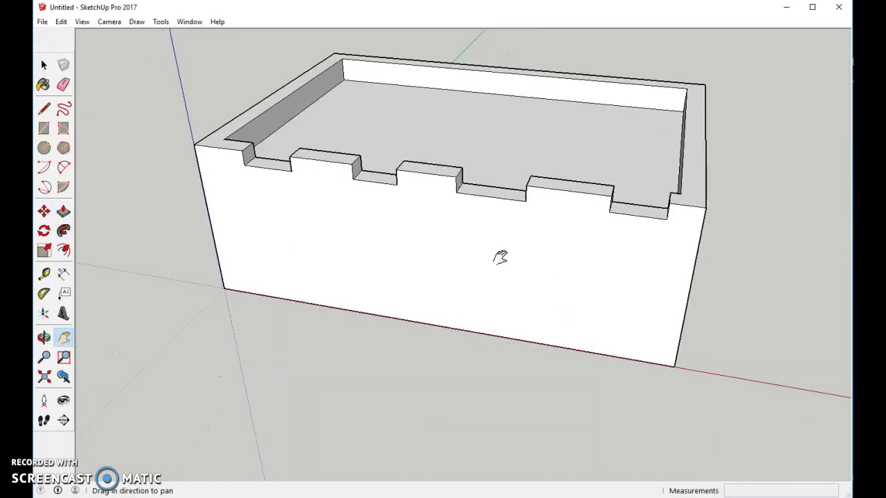
{"action": "scroll", "coordinate": [510, 271], "scroll_direction": "up", "scroll_amount": 3}
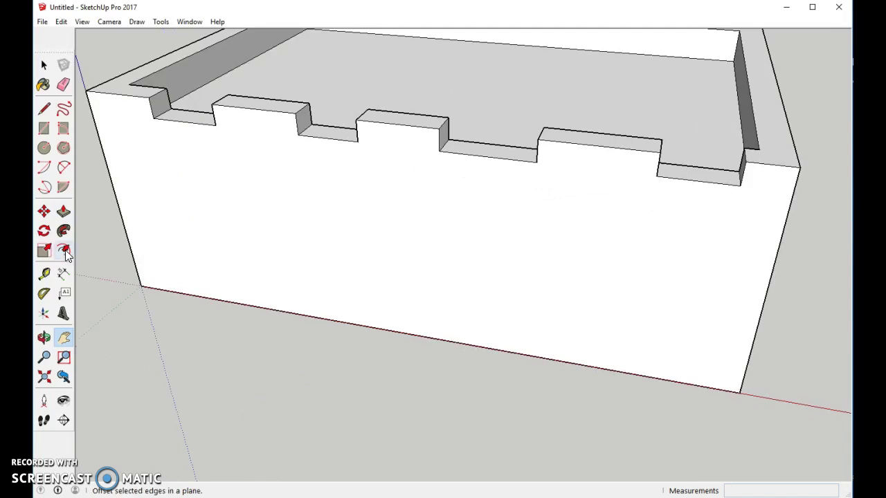
{"action": "left_click", "coordinate": [45, 129]}
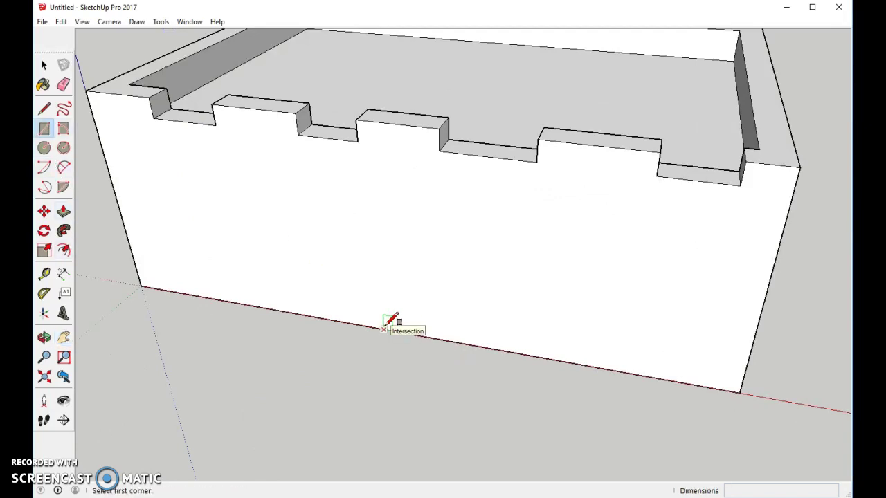
{"action": "left_click", "coordinate": [45, 109]}
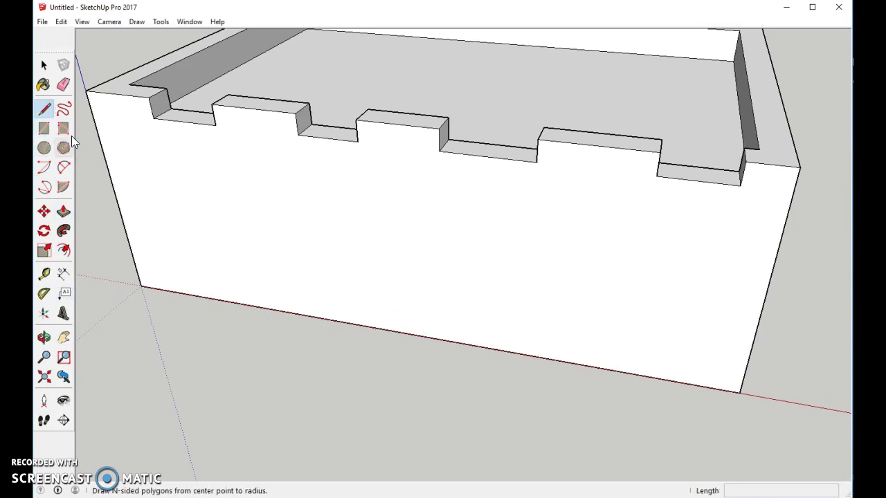
{"action": "left_click", "coordinate": [418, 335]}
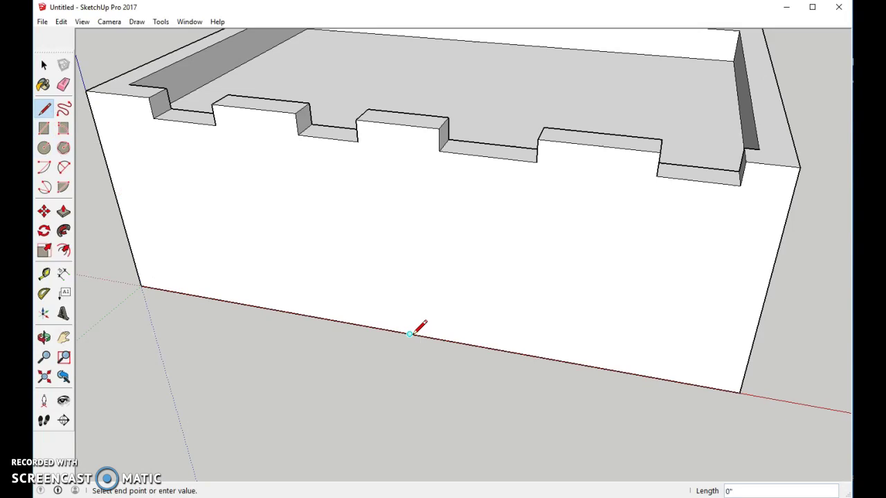
{"action": "left_click", "coordinate": [408, 314]}
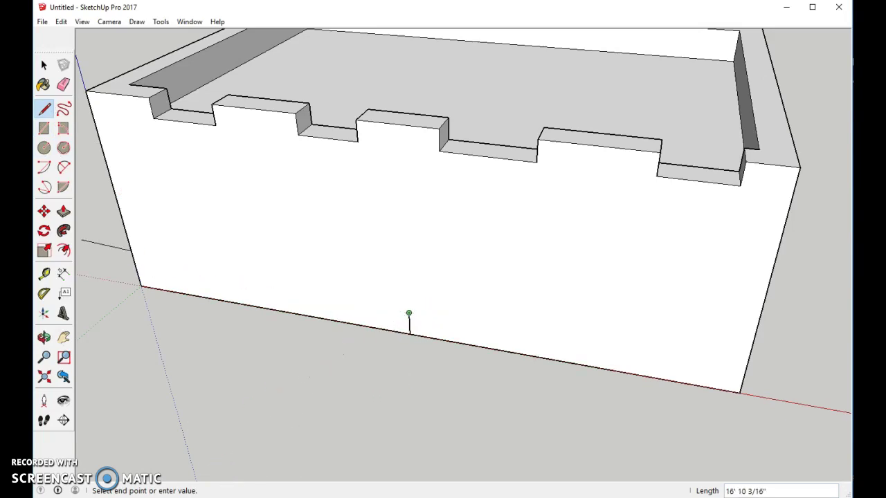
{"action": "key", "text": "space"}
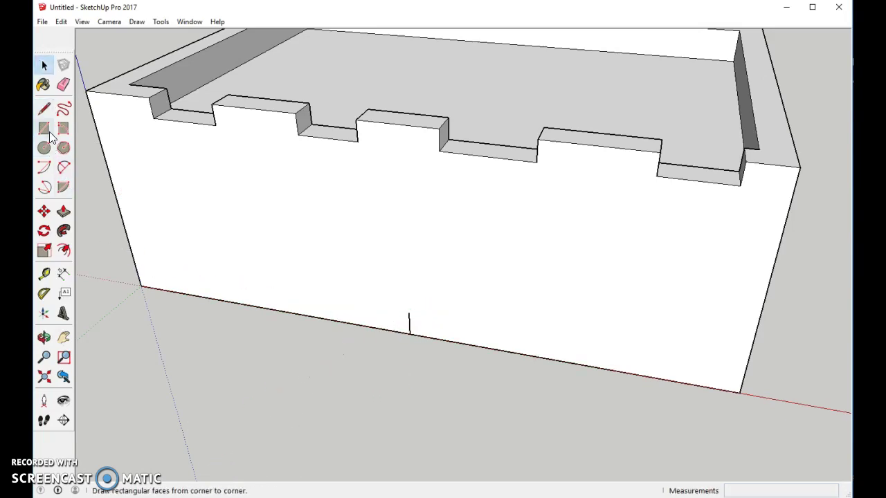
Step: Draw a tall door rectangle rising from the front wall's bottom edge
{"action": "left_click", "coordinate": [46, 129]}
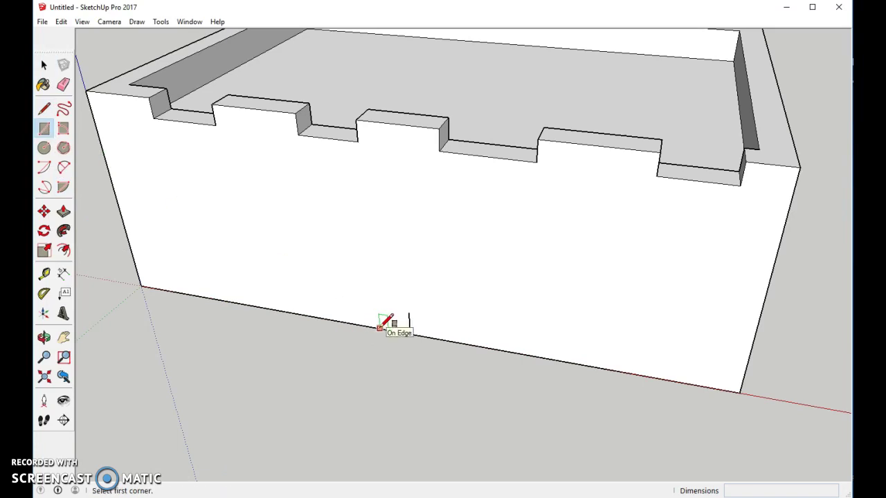
{"action": "left_click", "coordinate": [379, 327]}
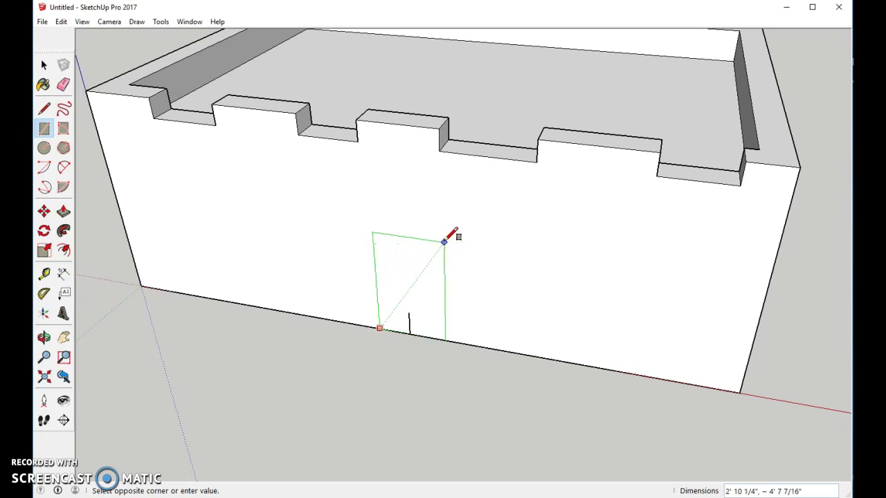
{"action": "left_click", "coordinate": [444, 240]}
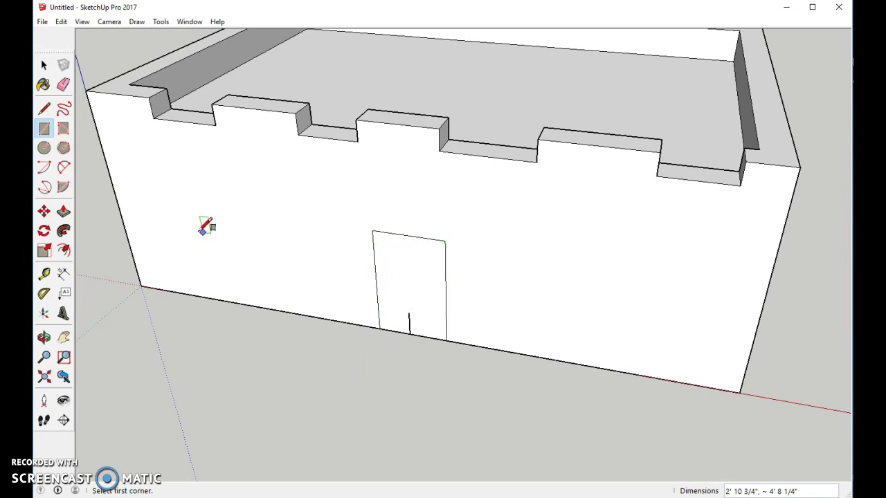
{"action": "middle_click_drag", "start_coordinate": [184, 194], "coordinate": [227, 170]}
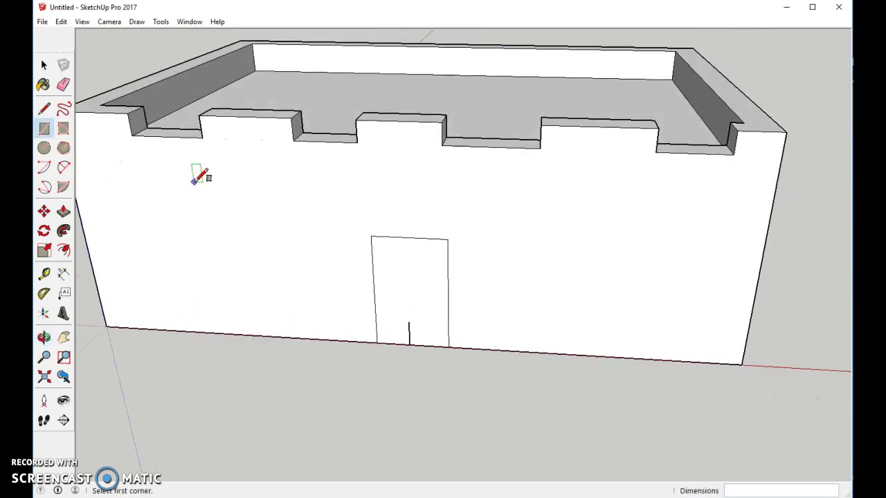
Step: Round the door top with a 2 Point Arc, then erase the marker line and straight top edge
{"action": "left_click", "coordinate": [64, 170]}
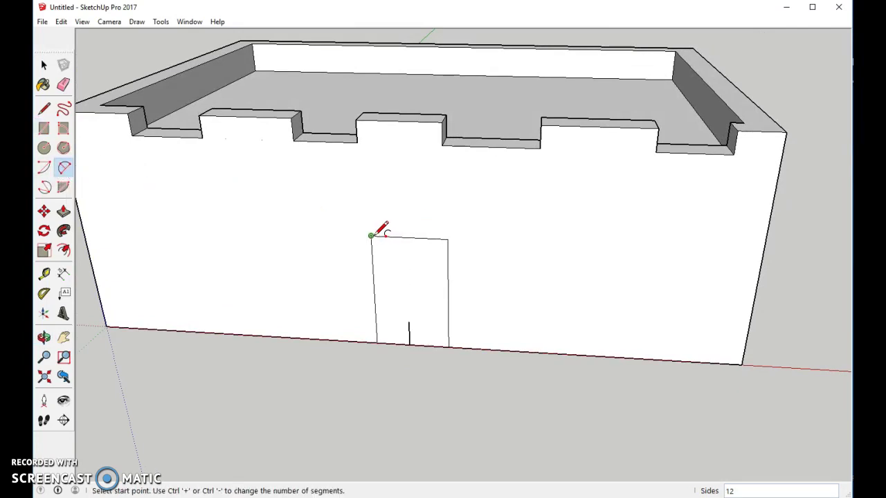
{"action": "left_click", "coordinate": [371, 236]}
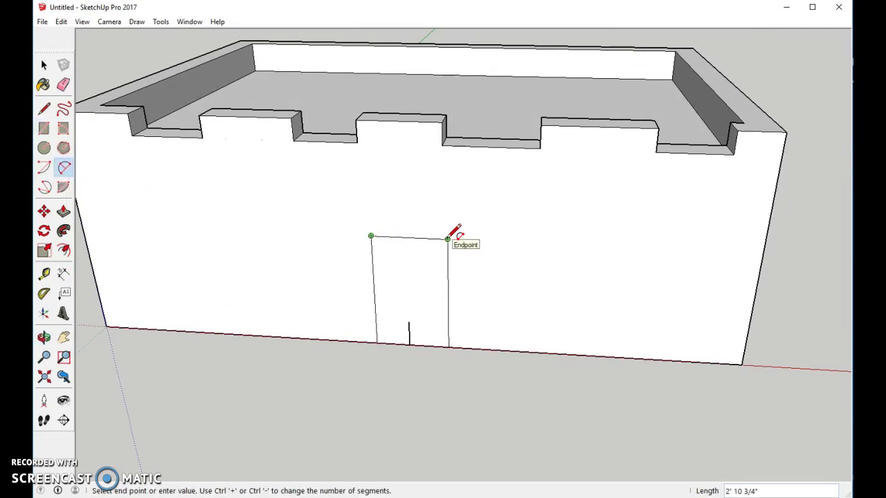
{"action": "left_click", "coordinate": [448, 238]}
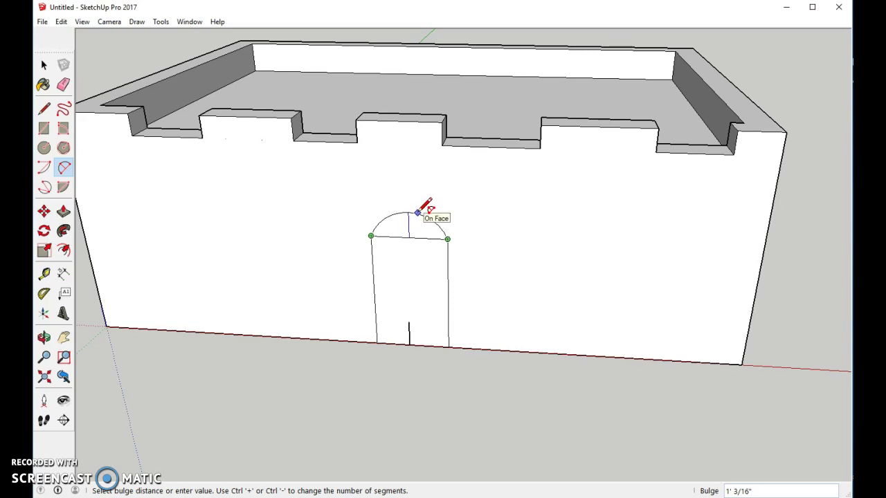
{"action": "left_click", "coordinate": [418, 212]}
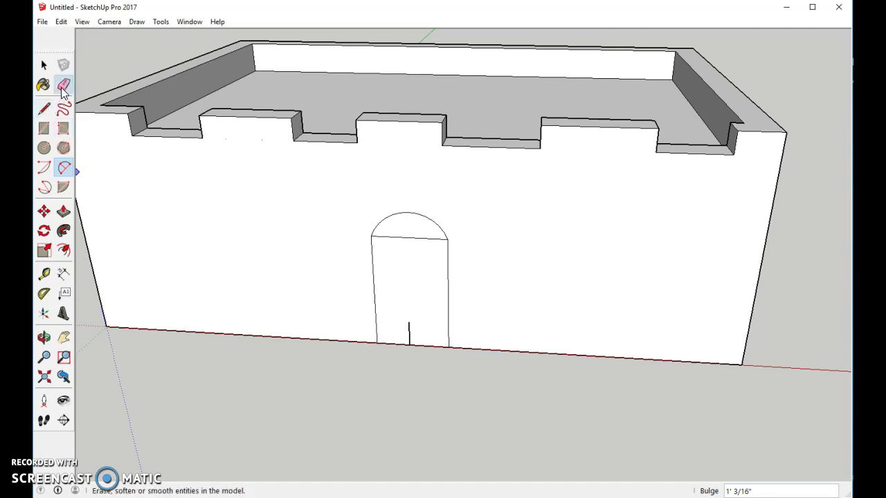
{"action": "left_click", "coordinate": [63, 84]}
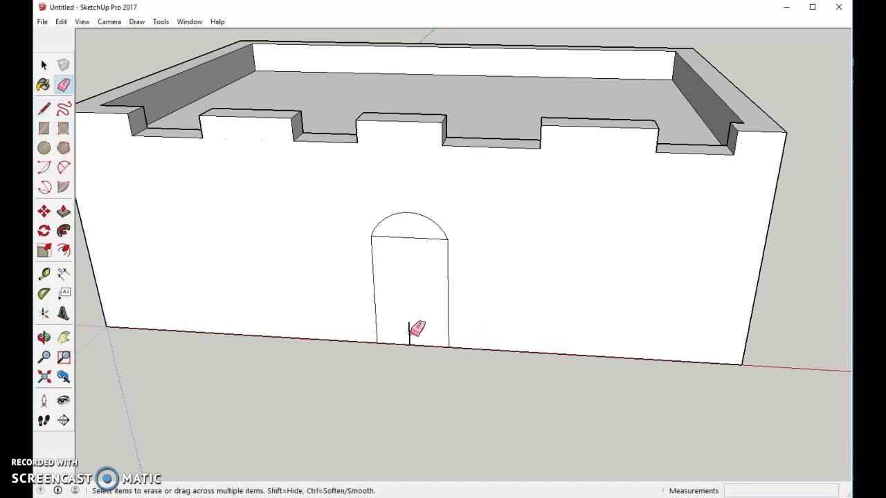
{"action": "left_click", "coordinate": [409, 334]}
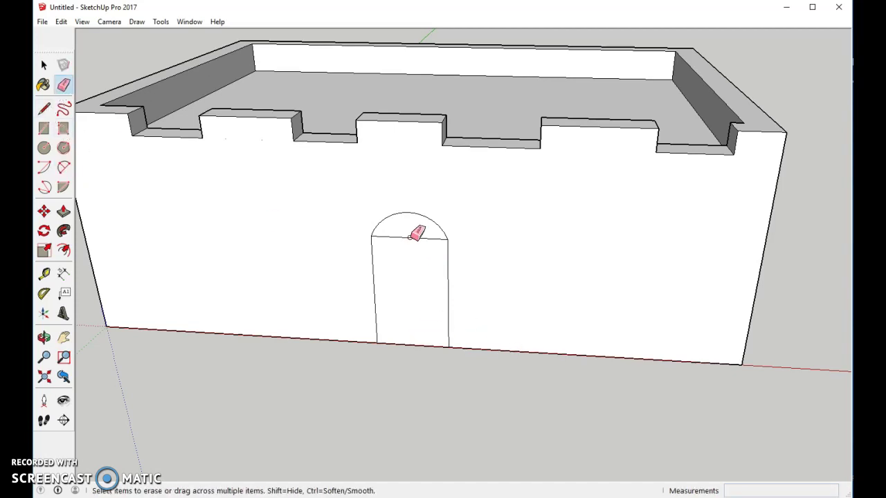
{"action": "left_click", "coordinate": [411, 236]}
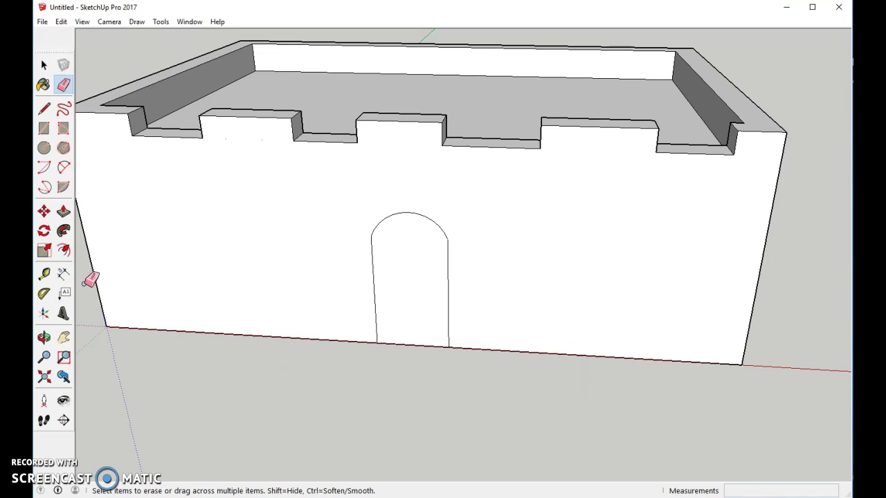
Step: Draw two circles of about 1' 8" radius on the front wall, right and left of the door
{"action": "left_click", "coordinate": [44, 129]}
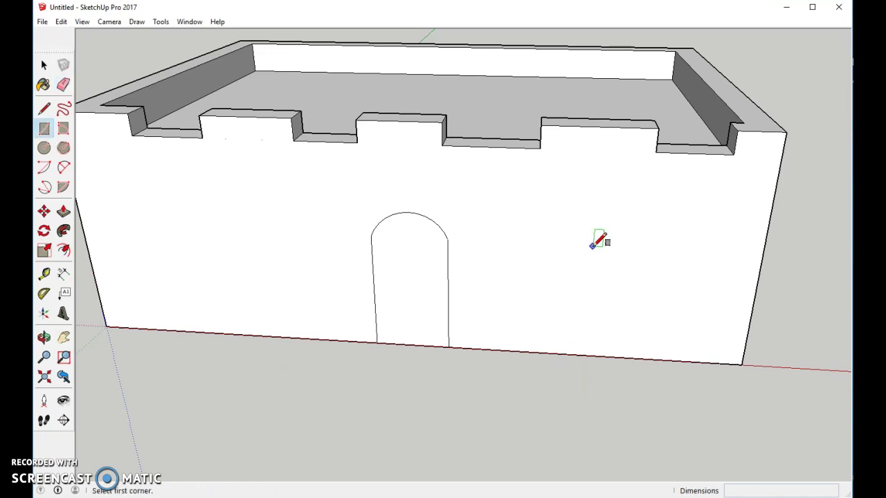
{"action": "left_click", "coordinate": [44, 148]}
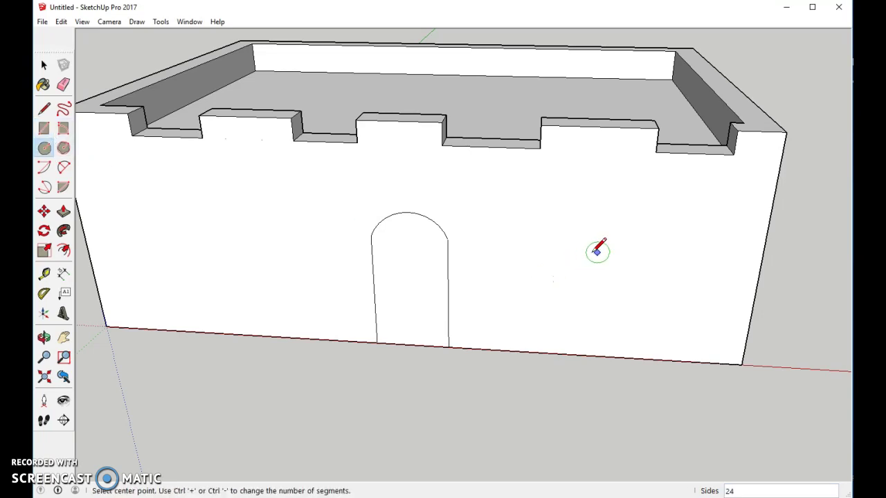
{"action": "left_click", "coordinate": [607, 249]}
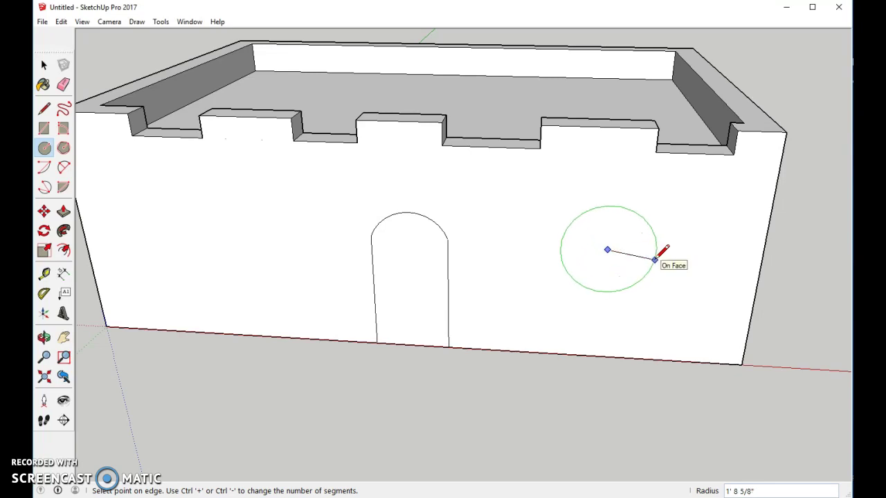
{"action": "left_click", "coordinate": [654, 259]}
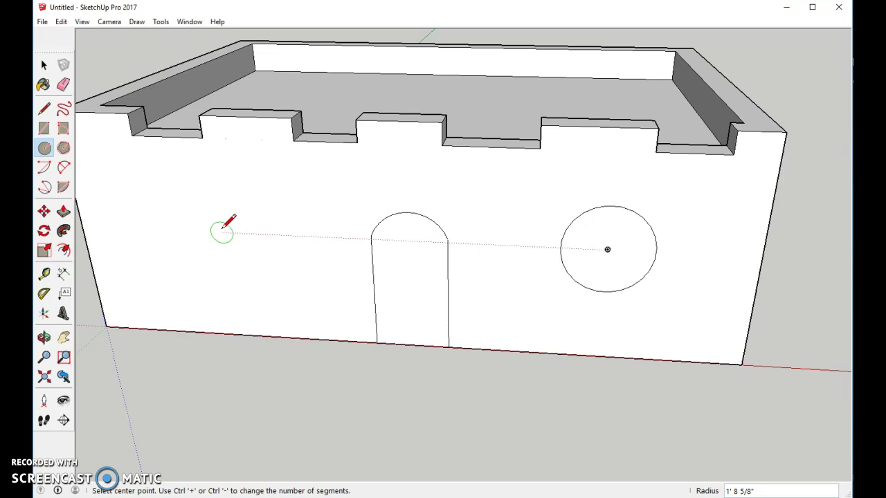
{"action": "left_click", "coordinate": [210, 232]}
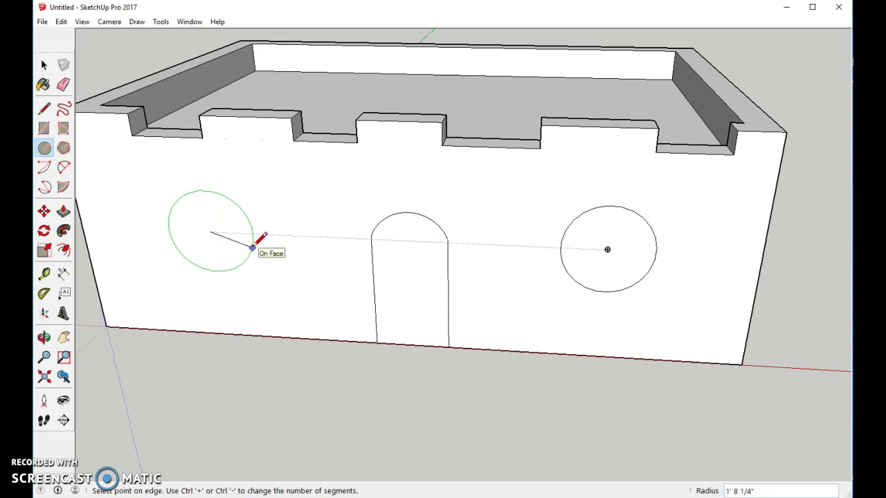
{"action": "left_click", "coordinate": [253, 246]}
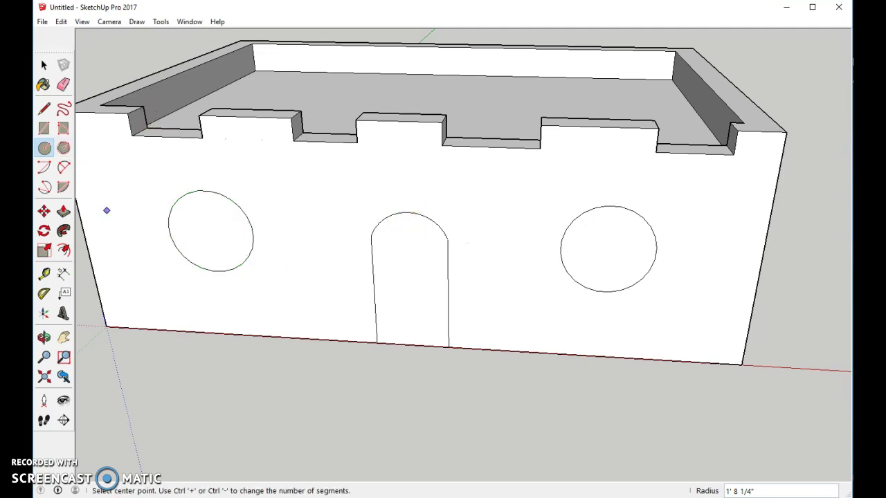
Step: Offset the arched door and both round windows outward to create frame outlines
{"action": "left_click", "coordinate": [63, 250]}
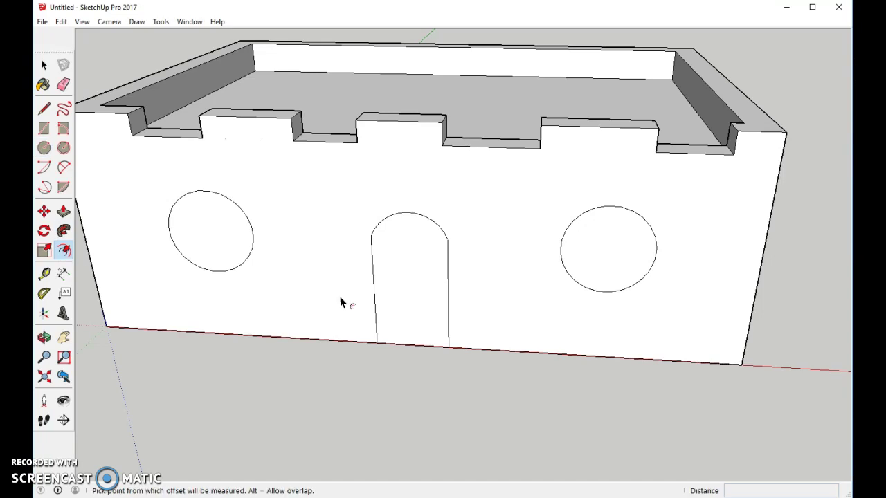
{"action": "left_click", "coordinate": [380, 314]}
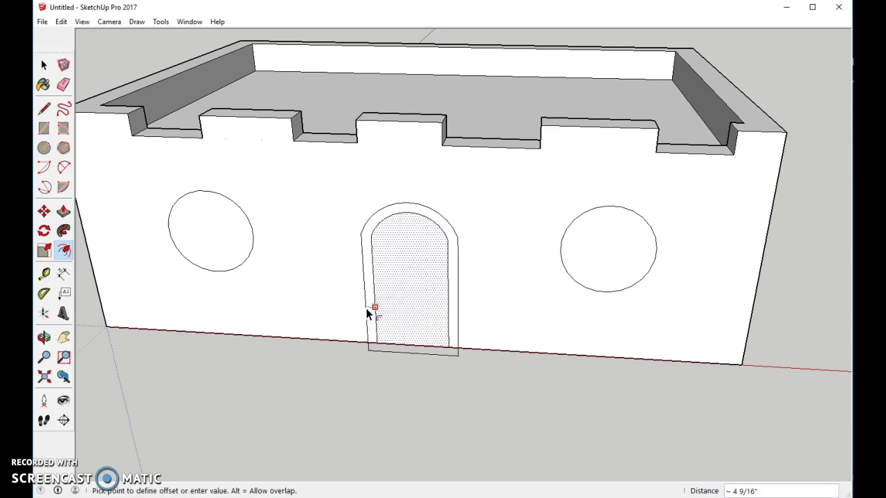
{"action": "left_click", "coordinate": [367, 311]}
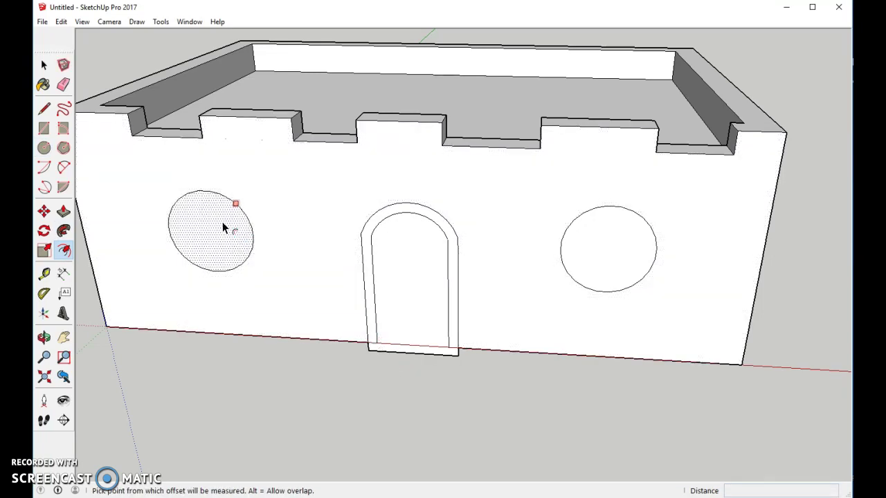
{"action": "left_click", "coordinate": [213, 204]}
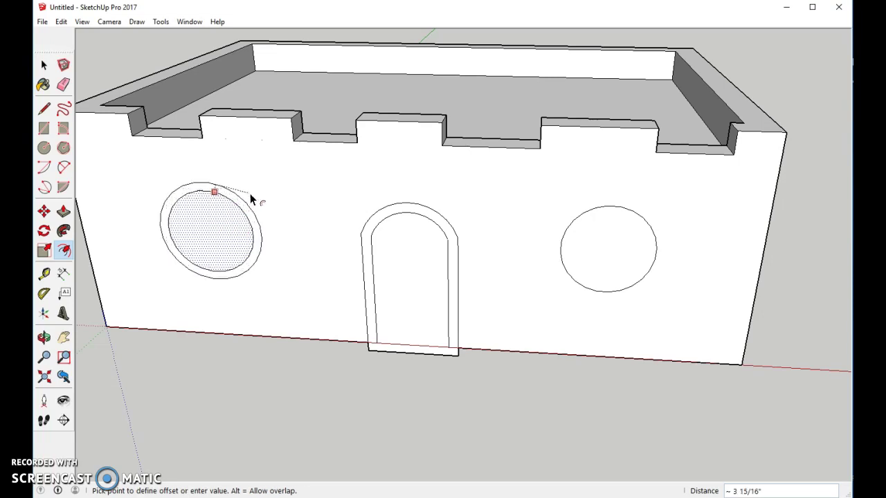
{"action": "left_click", "coordinate": [250, 193]}
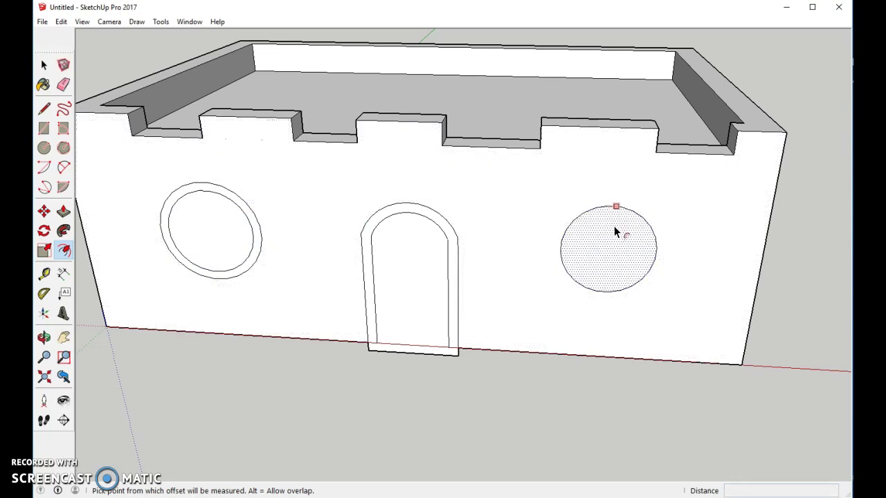
{"action": "left_click", "coordinate": [624, 210]}
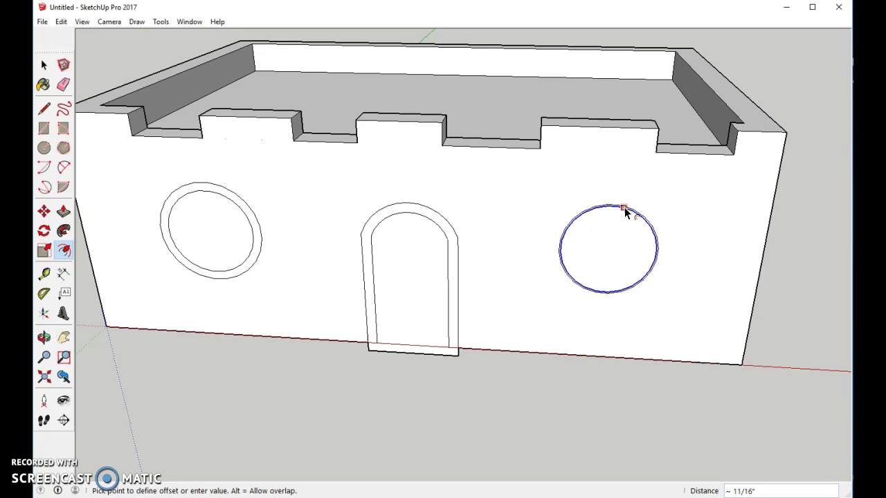
{"action": "key", "text": "ctrl+z"}
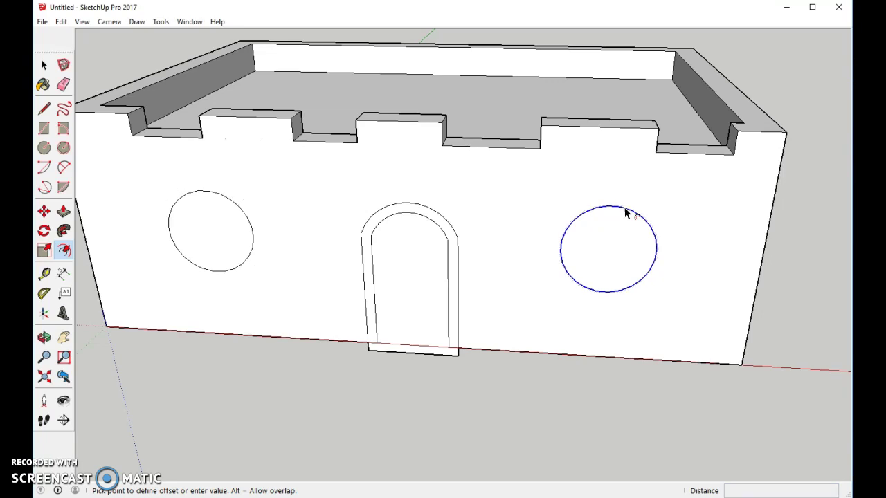
{"action": "left_click", "coordinate": [625, 215]}
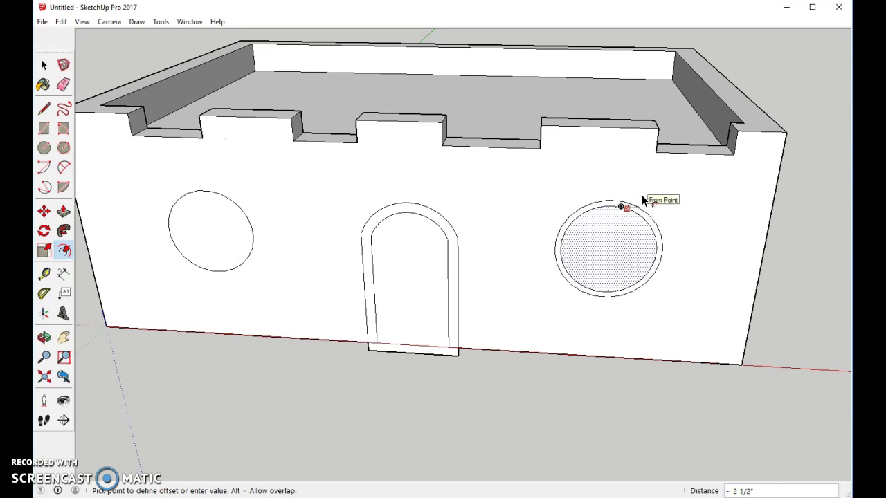
{"action": "left_click", "coordinate": [623, 202]}
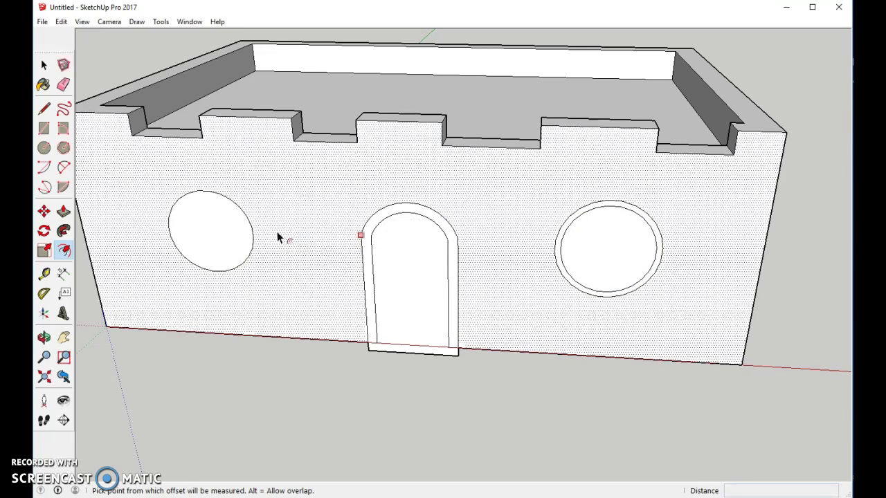
{"action": "left_click", "coordinate": [248, 224]}
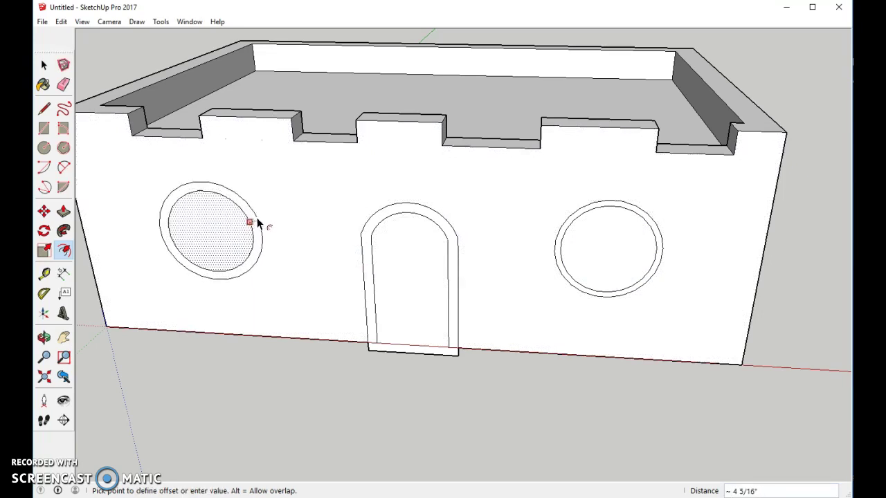
{"action": "left_click", "coordinate": [257, 219]}
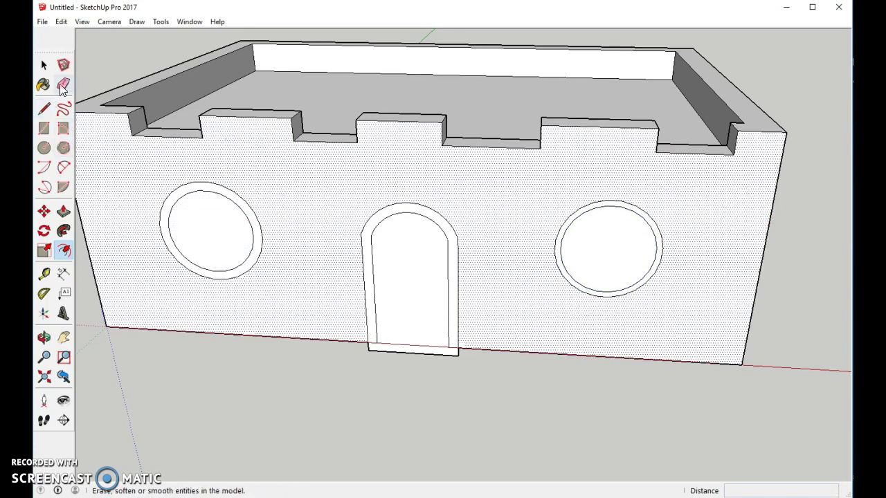
Step: Erase the right window's frame ring and offset it again at a new width
{"action": "left_click", "coordinate": [63, 84]}
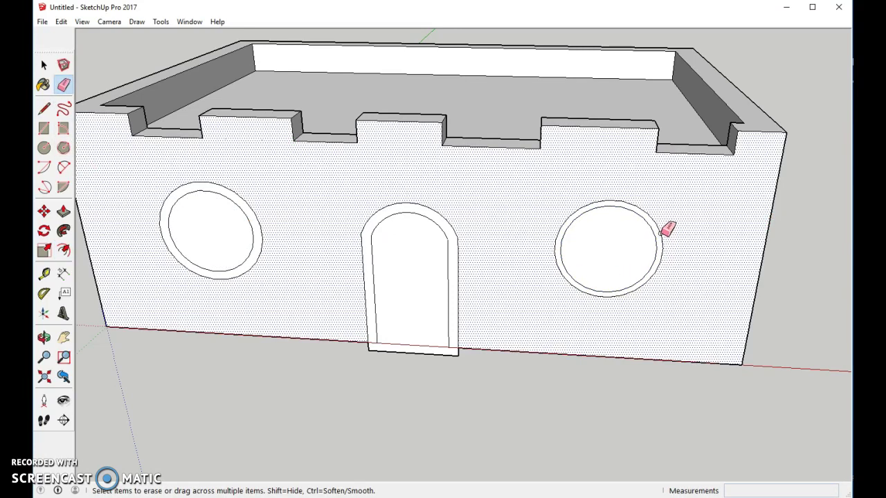
{"action": "left_click", "coordinate": [665, 229]}
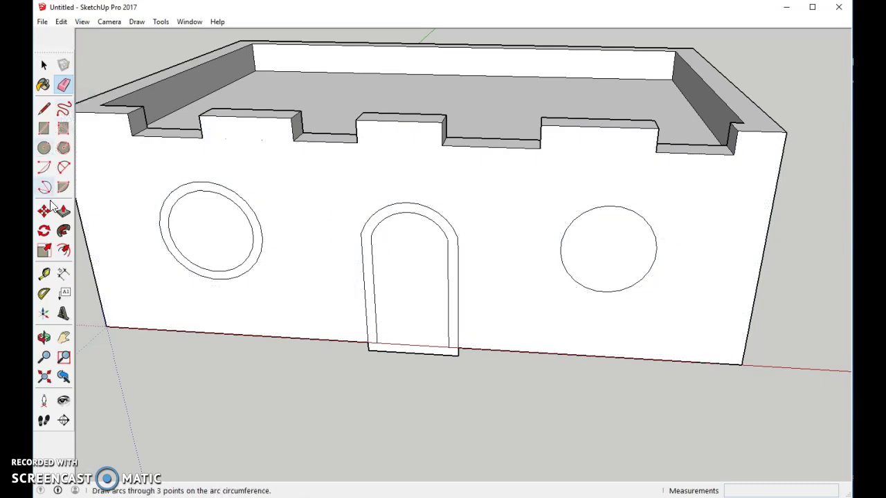
{"action": "left_click", "coordinate": [63, 249]}
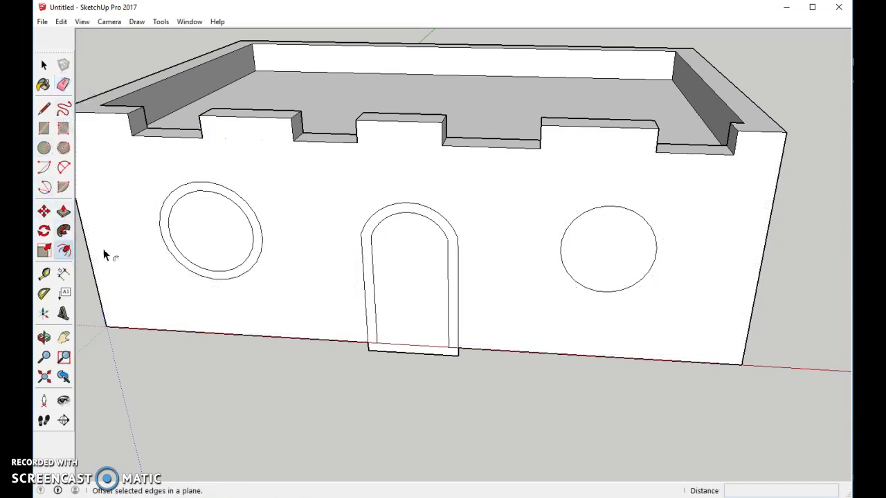
{"action": "left_click", "coordinate": [650, 232]}
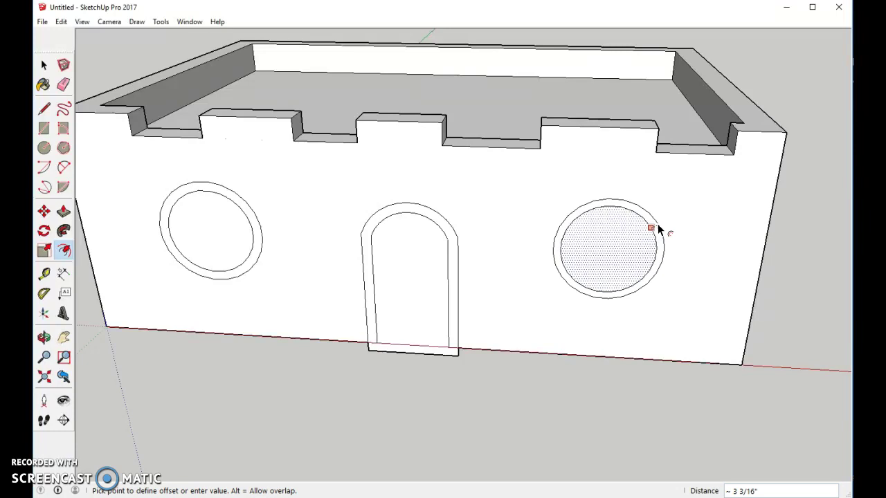
{"action": "left_click", "coordinate": [659, 230]}
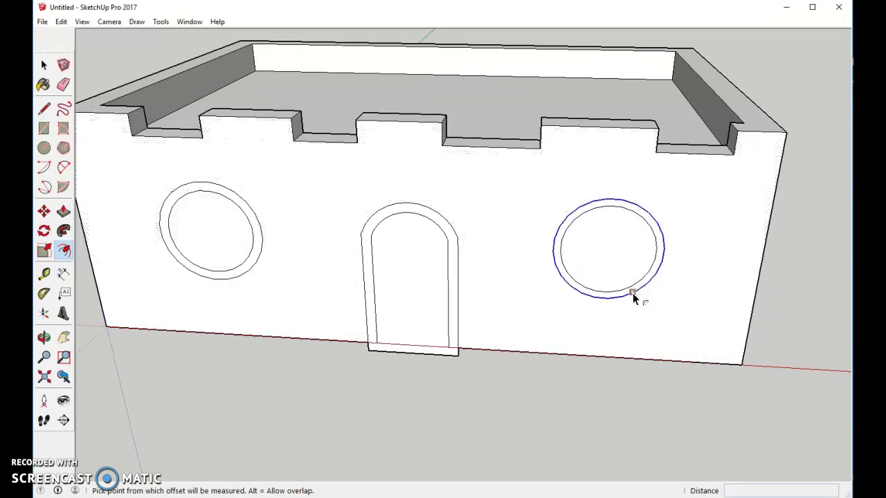
Step: Erase the arched door's bottom edge so the frame opens at the ground line
{"action": "left_click", "coordinate": [63, 84]}
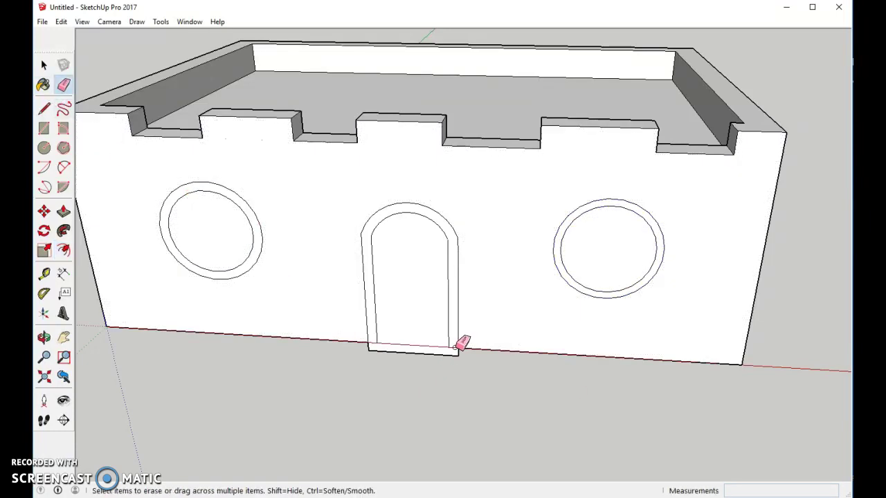
{"action": "left_click", "coordinate": [460, 354]}
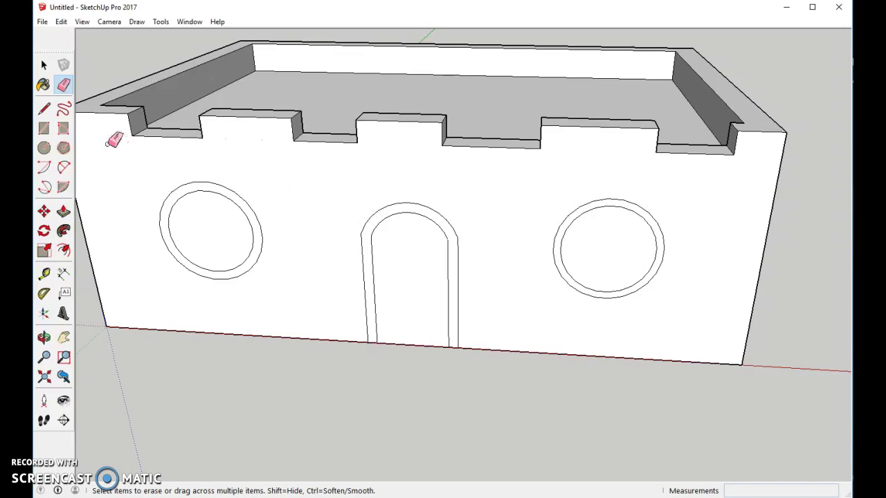
Step: Start the Paint Bucket and browse the Landscaping swatches for Groundcover Sand Smooth
{"action": "left_click", "coordinate": [42, 85]}
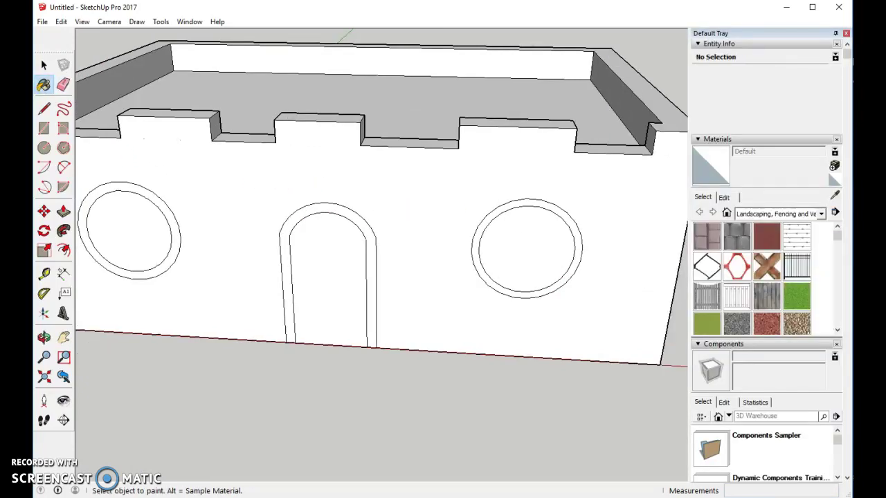
{"action": "scroll", "coordinate": [806, 299], "scroll_direction": "down", "scroll_amount": 1}
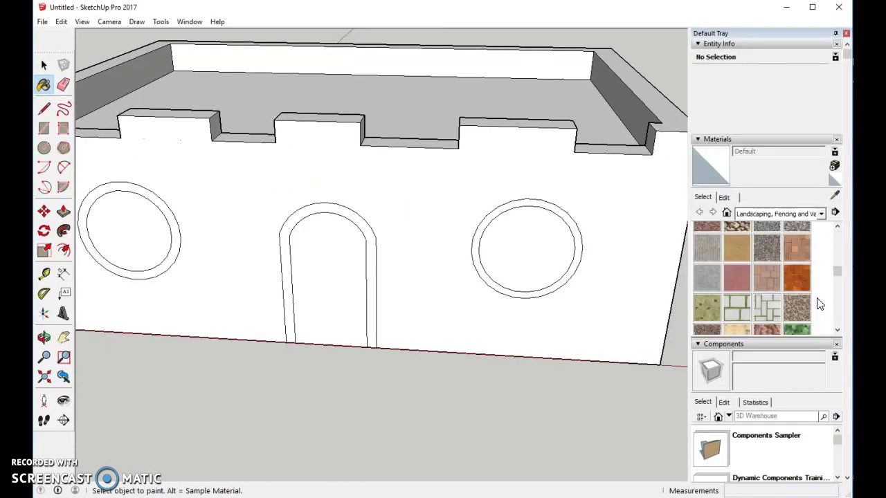
{"action": "scroll", "coordinate": [818, 303], "scroll_direction": "down", "scroll_amount": 1}
{"action": "scroll", "coordinate": [819, 303], "scroll_direction": "down", "scroll_amount": 1}
{"action": "scroll", "coordinate": [818, 303], "scroll_direction": "down", "scroll_amount": 1}
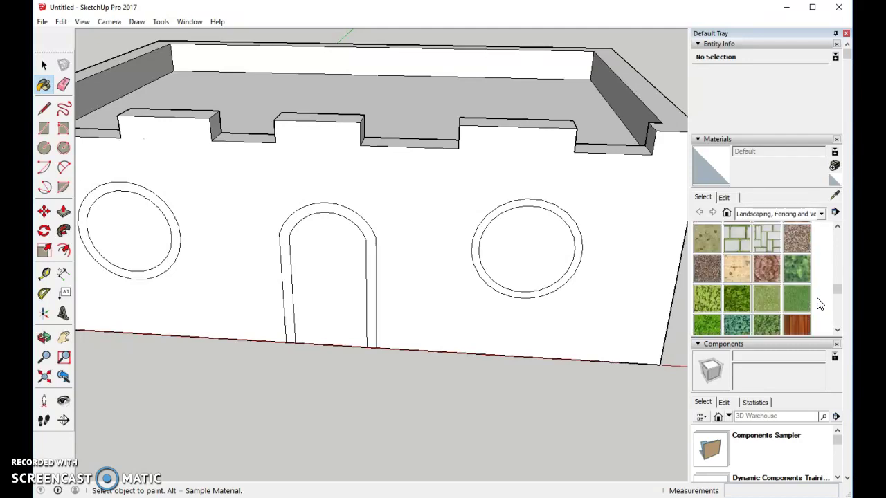
{"action": "scroll", "coordinate": [818, 304], "scroll_direction": "up", "scroll_amount": 2}
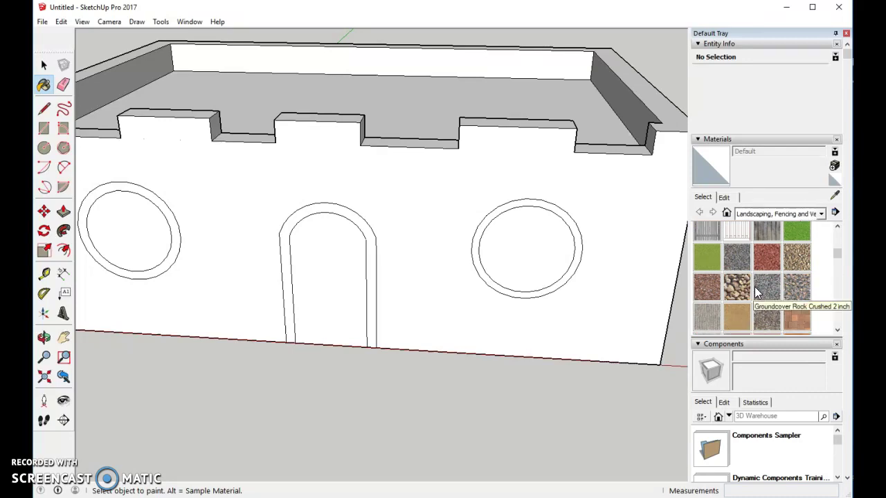
Step: With Groundcover Sand Smooth, paint the front wall, roof floor, parapet inner faces and merlon and notch tops
{"action": "left_click", "coordinate": [737, 316]}
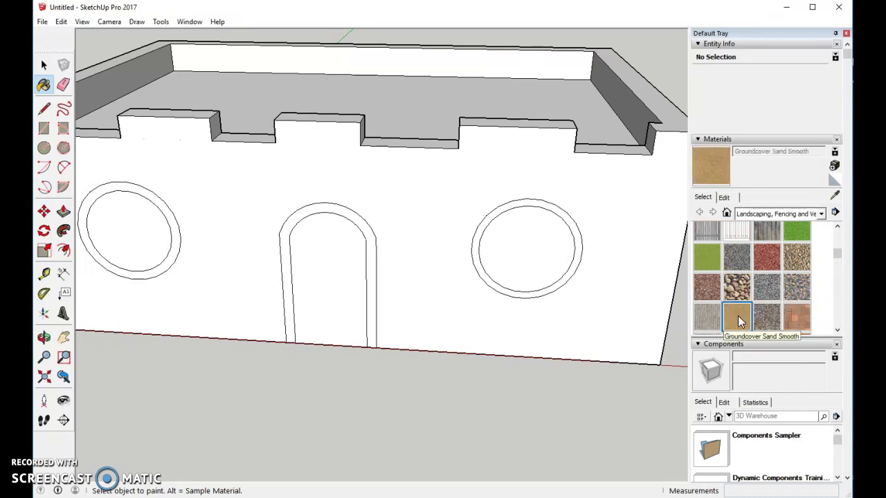
{"action": "left_click", "coordinate": [445, 196]}
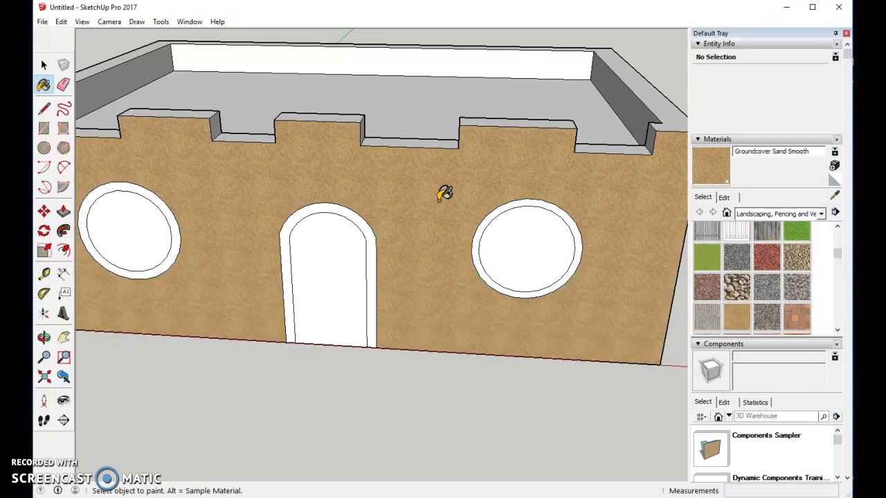
{"action": "left_click", "coordinate": [439, 138]}
{"action": "left_click", "coordinate": [467, 97]}
{"action": "left_click", "coordinate": [583, 54]}
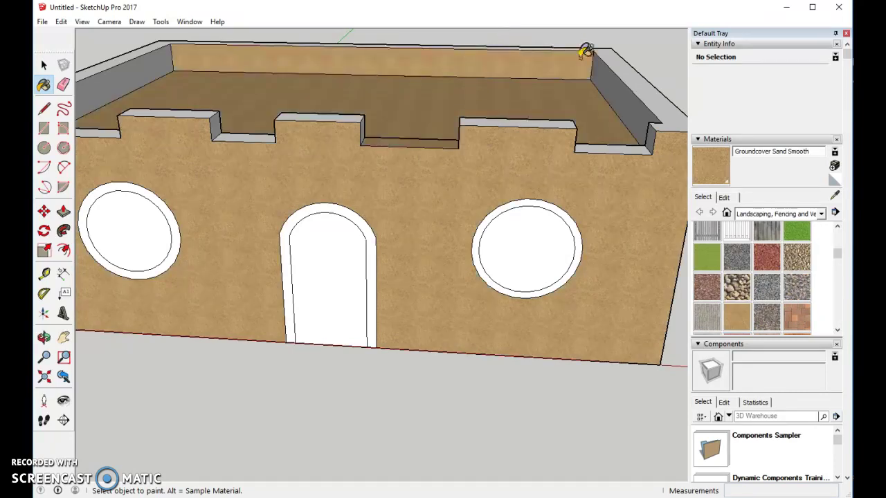
{"action": "left_click", "coordinate": [625, 137]}
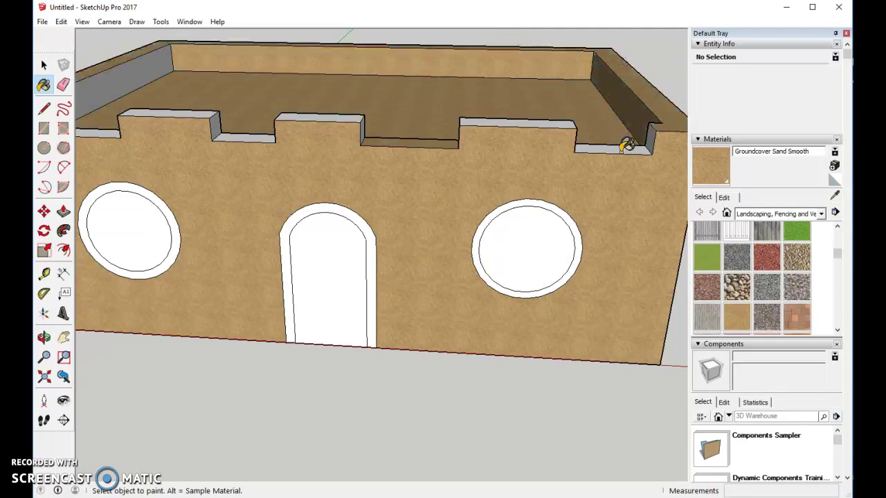
{"action": "left_click", "coordinate": [622, 146]}
{"action": "left_click", "coordinate": [564, 122]}
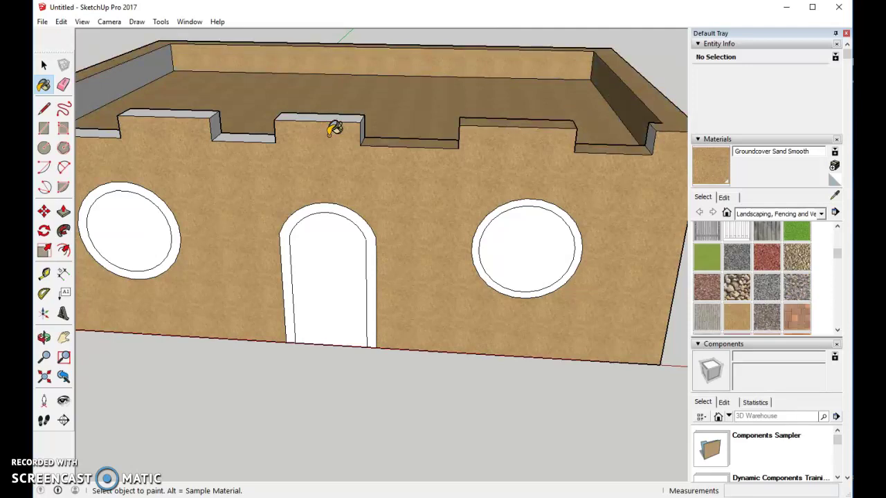
{"action": "left_click", "coordinate": [342, 118]}
{"action": "left_click", "coordinate": [259, 135]}
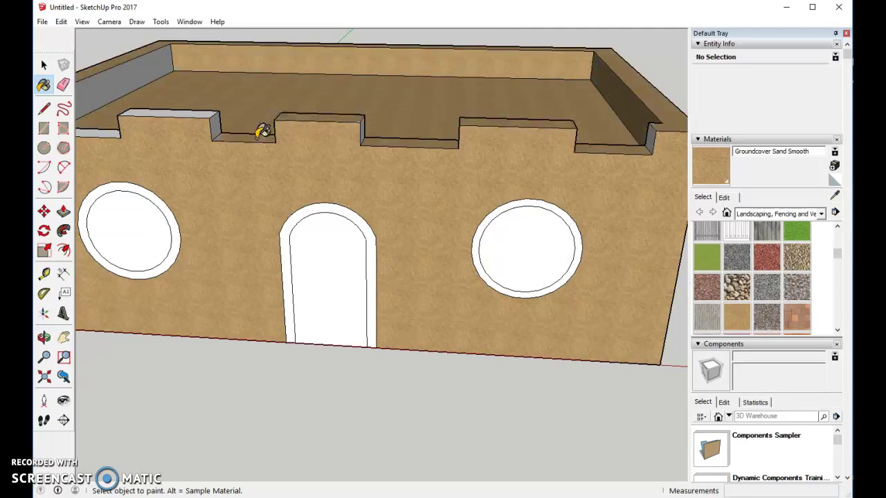
{"action": "left_click", "coordinate": [216, 115]}
{"action": "left_click", "coordinate": [169, 61]}
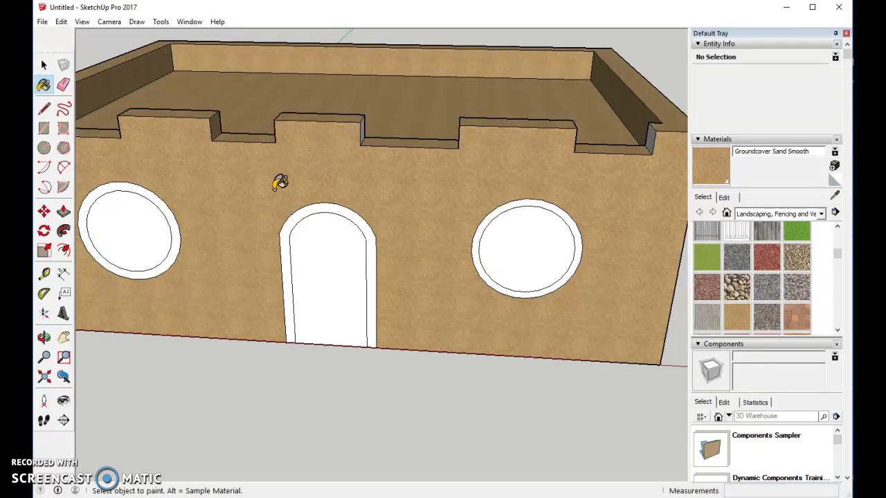
Step: Paint the three notch side faces and the left end wall sand
{"action": "middle_click_drag", "start_coordinate": [269, 182], "coordinate": [549, 182]}
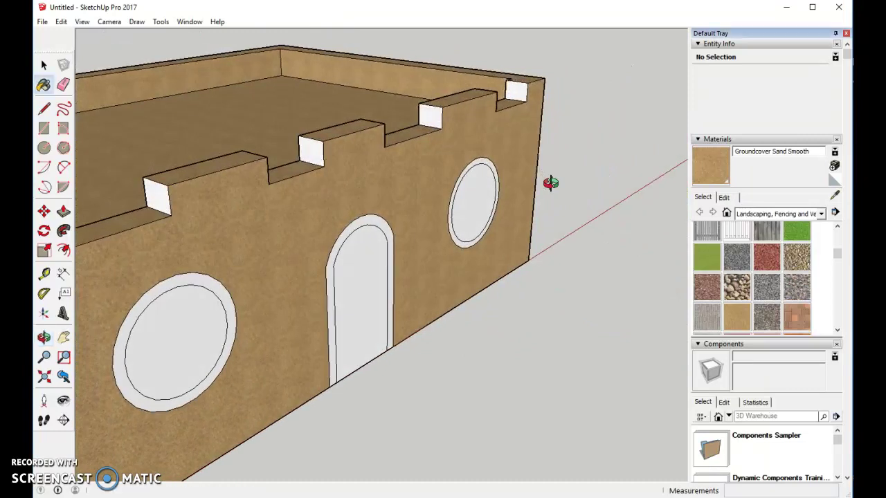
{"action": "left_click", "coordinate": [517, 90]}
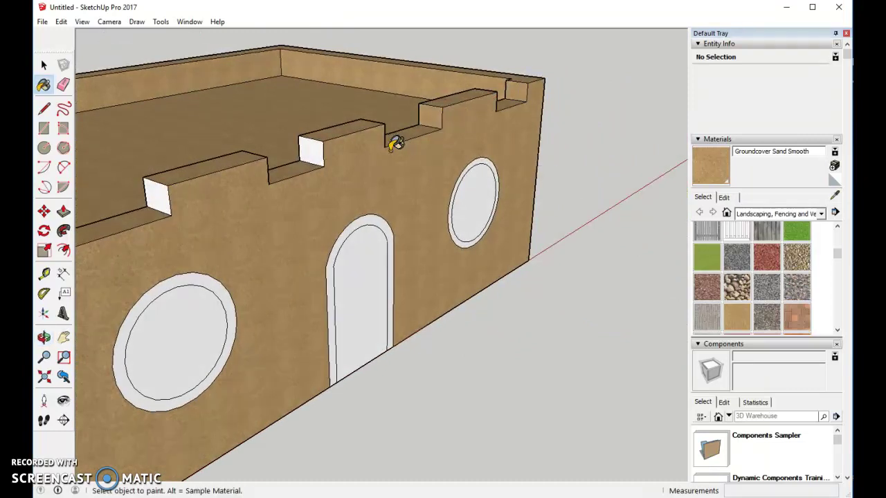
{"action": "left_click", "coordinate": [317, 150]}
{"action": "left_click", "coordinate": [163, 186]}
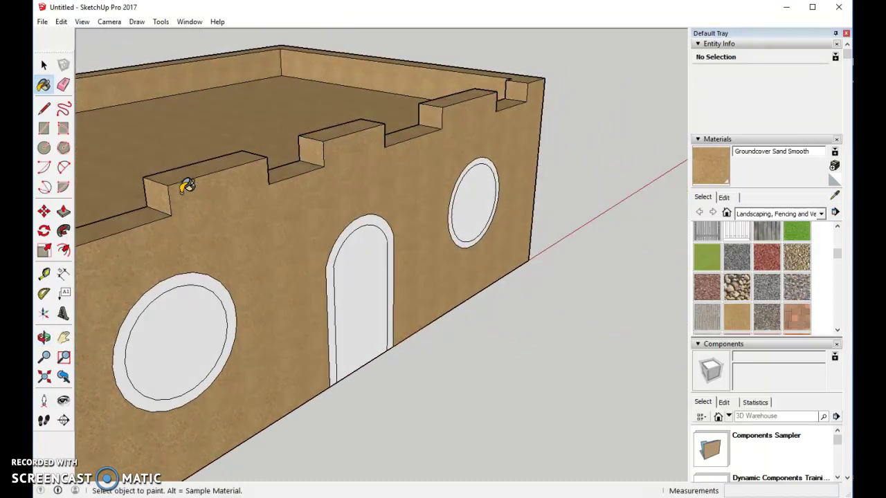
{"action": "scroll", "coordinate": [208, 202], "scroll_direction": "down", "scroll_amount": 2}
{"action": "scroll", "coordinate": [217, 203], "scroll_direction": "down", "scroll_amount": 3}
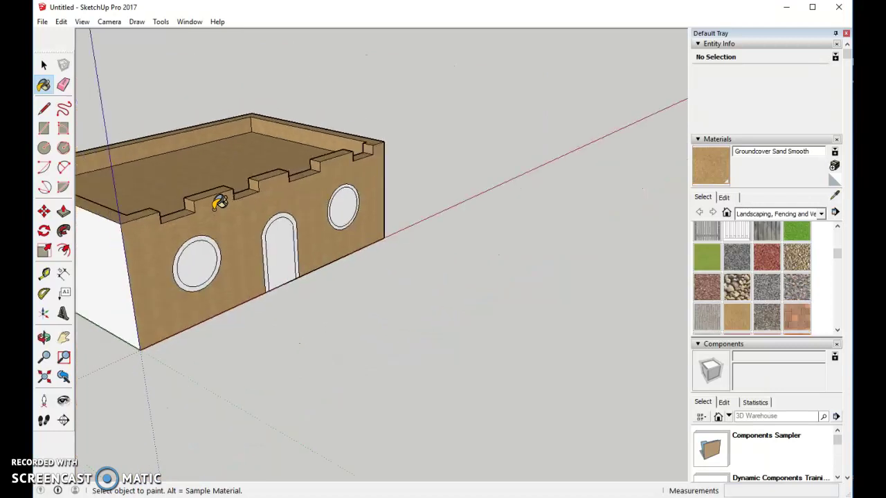
{"action": "left_click", "coordinate": [115, 258]}
Step: Paint the right end wall and the remaining notch tops sand, ending on the front face
{"action": "middle_click_drag", "start_coordinate": [463, 214], "coordinate": [521, 239]}
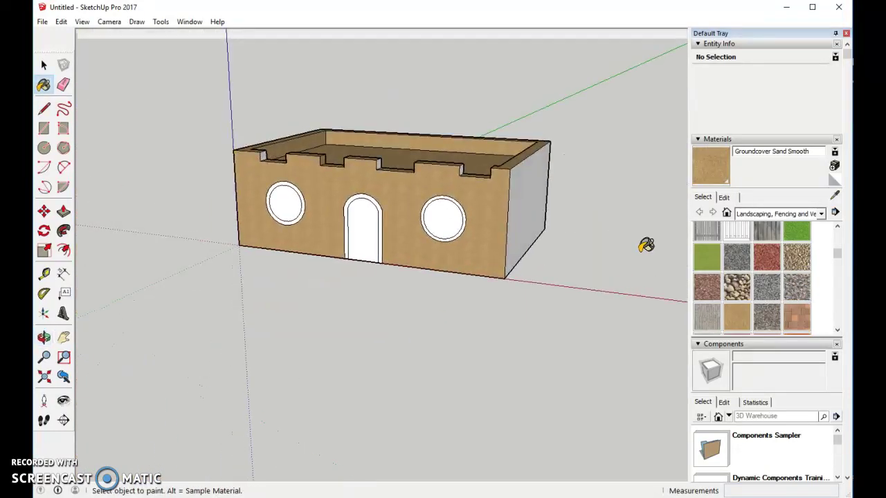
{"action": "left_click", "coordinate": [534, 201]}
{"action": "middle_click_drag", "start_coordinate": [606, 225], "coordinate": [467, 186]}
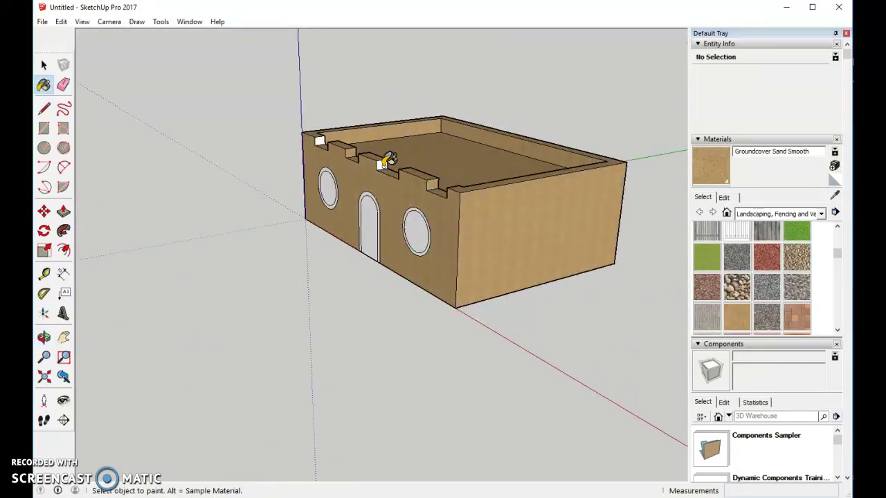
{"action": "left_click", "coordinate": [382, 164]}
{"action": "left_click", "coordinate": [324, 137]}
{"action": "scroll", "coordinate": [283, 182], "scroll_direction": "down", "scroll_amount": 2}
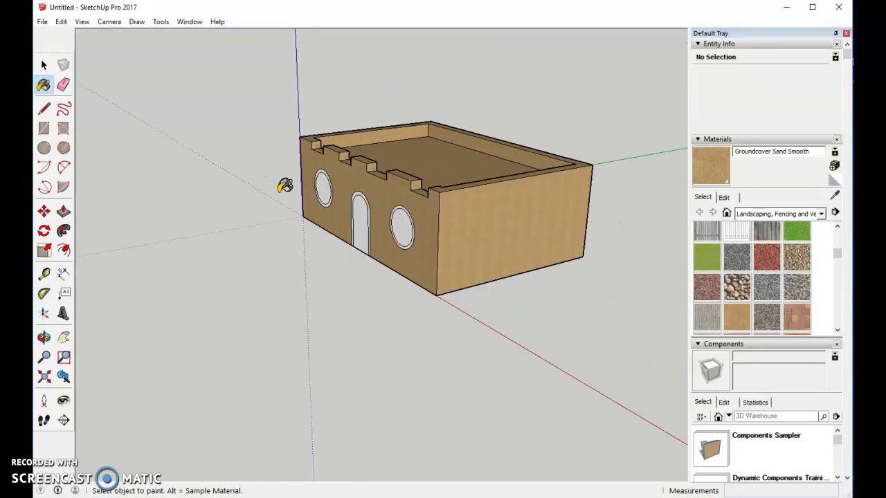
{"action": "scroll", "coordinate": [292, 190], "scroll_direction": "up", "scroll_amount": 2}
{"action": "scroll", "coordinate": [632, 215], "scroll_direction": "up", "scroll_amount": 1}
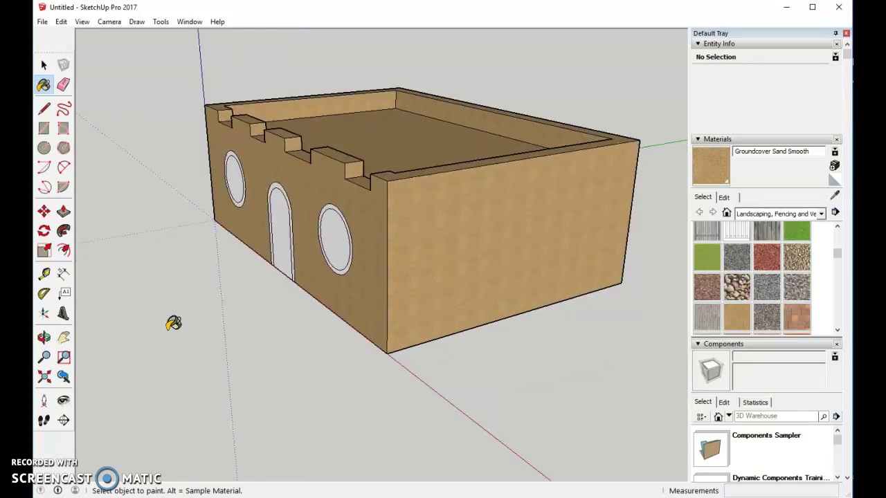
{"action": "mouse_move", "coordinate": [173, 320]}
{"action": "middle_mouse_down"}
{"action": "mouse_move", "coordinate": [227, 340]}
{"action": "mouse_move", "coordinate": [416, 340]}
{"action": "mouse_move", "coordinate": [437, 316]}
{"action": "mouse_move", "coordinate": [370, 316]}
{"action": "mouse_move", "coordinate": [399, 311]}
{"action": "middle_mouse_up"}
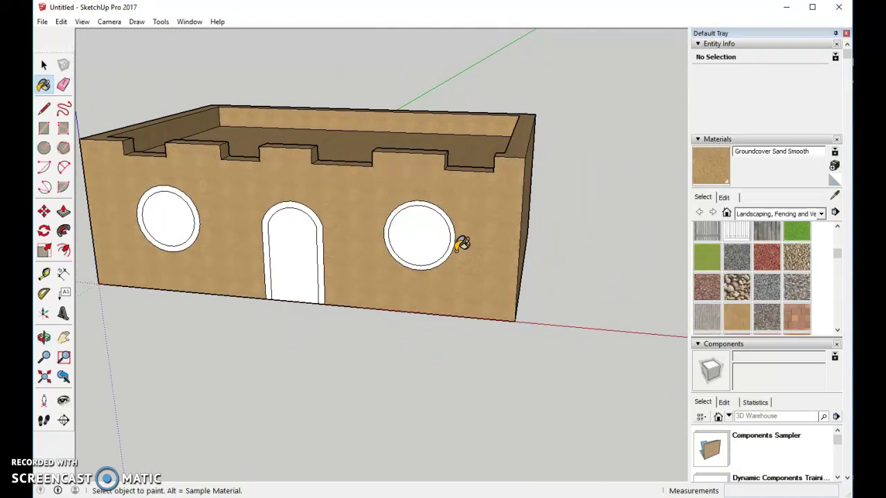
Step: Select 0085_Turquoise from the Colors-Named materials collection
{"action": "left_click", "coordinate": [822, 216]}
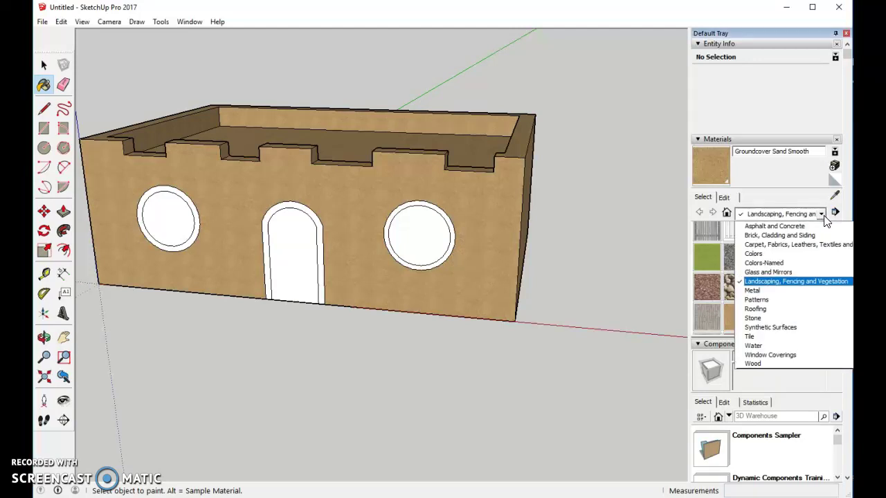
{"action": "left_click", "coordinate": [784, 264]}
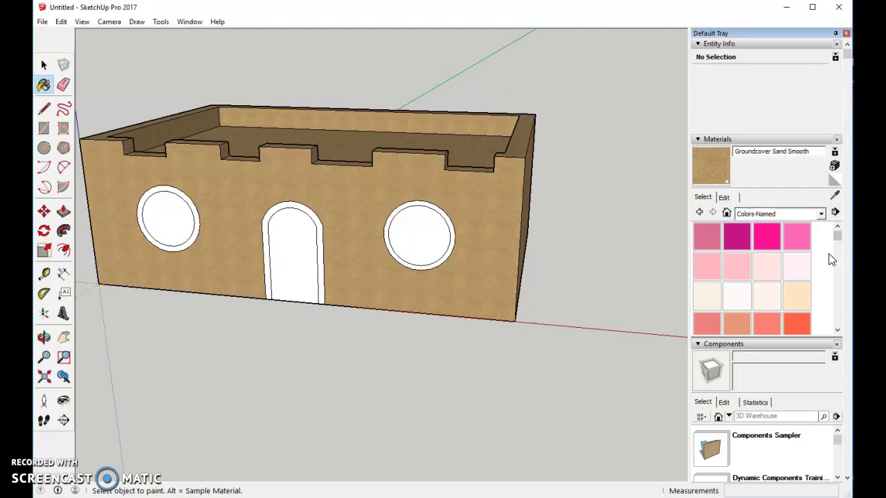
{"action": "left_click_drag", "start_coordinate": [838, 238], "coordinate": [839, 287]}
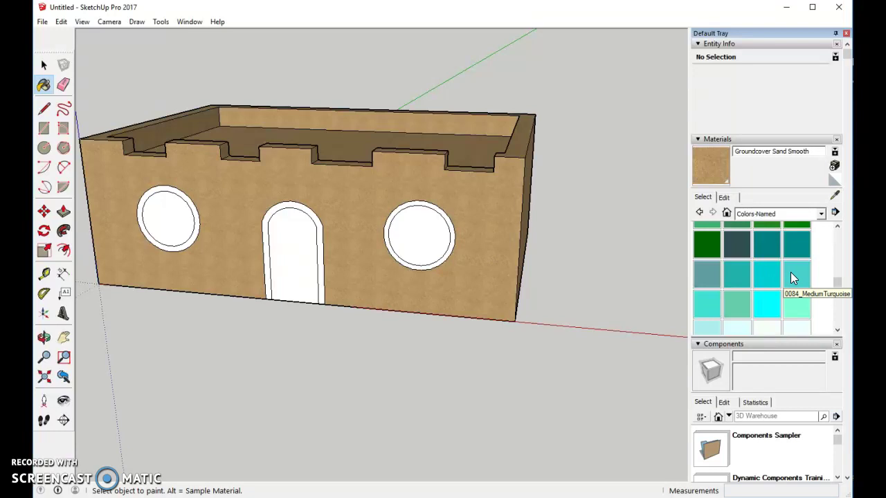
{"action": "left_click", "coordinate": [709, 301]}
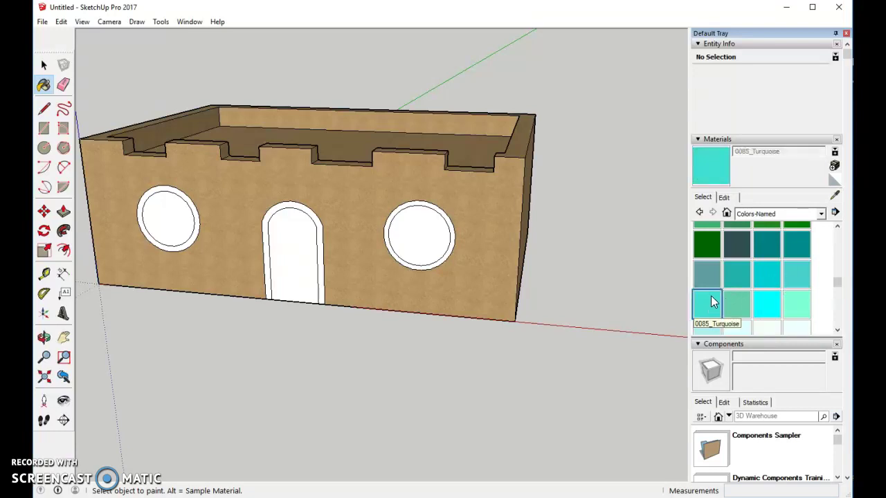
Step: Paint the right window ring, the door arch frame and the left window ring turquoise
{"action": "left_click", "coordinate": [453, 225]}
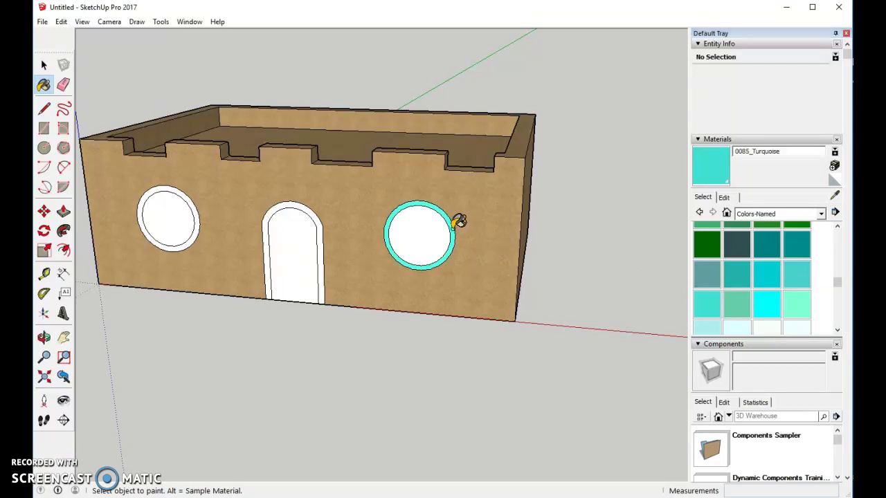
{"action": "left_click", "coordinate": [273, 209]}
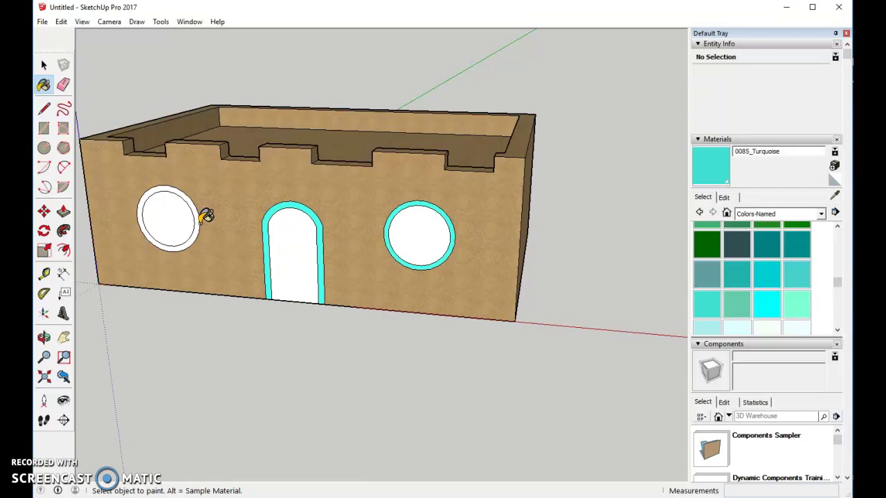
{"action": "left_click", "coordinate": [201, 219]}
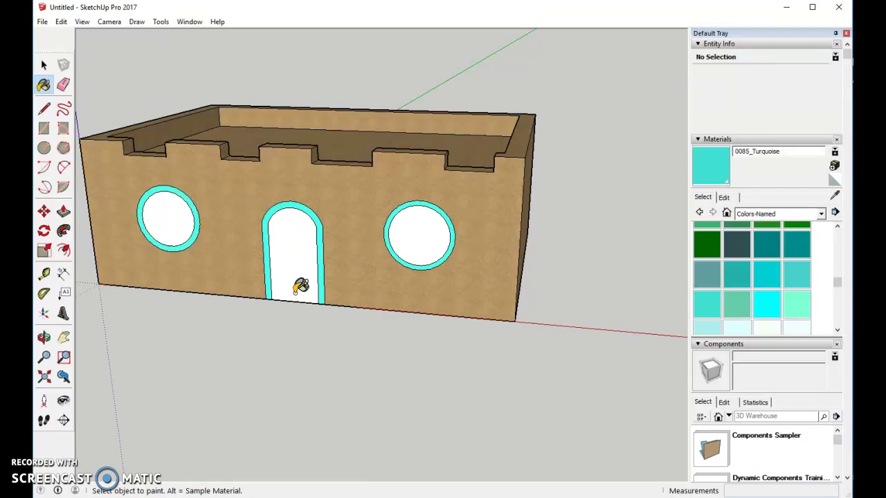
{"action": "scroll", "coordinate": [297, 284], "scroll_direction": "up", "scroll_amount": 2}
{"action": "scroll", "coordinate": [308, 276], "scroll_direction": "up", "scroll_amount": 2}
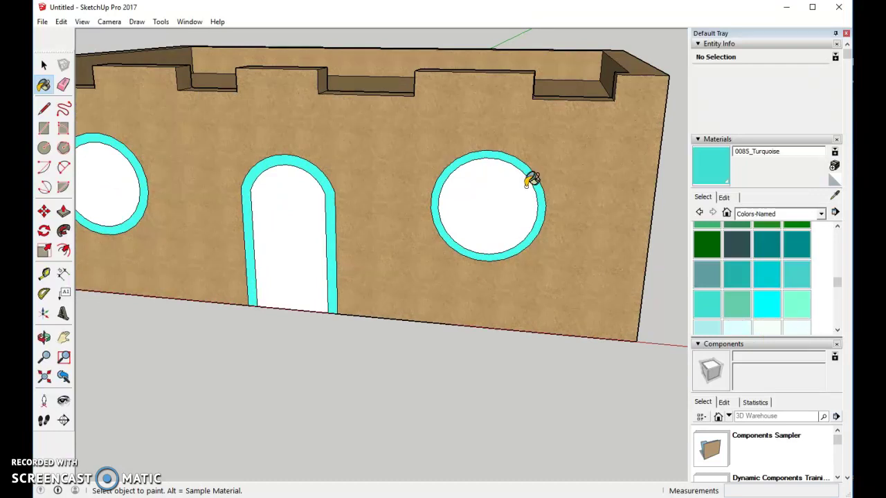
Step: Fill the right and left round windows with Translucent Glass Gray from Glass and Mirrors
{"action": "left_click", "coordinate": [822, 216]}
{"action": "left_click", "coordinate": [772, 271]}
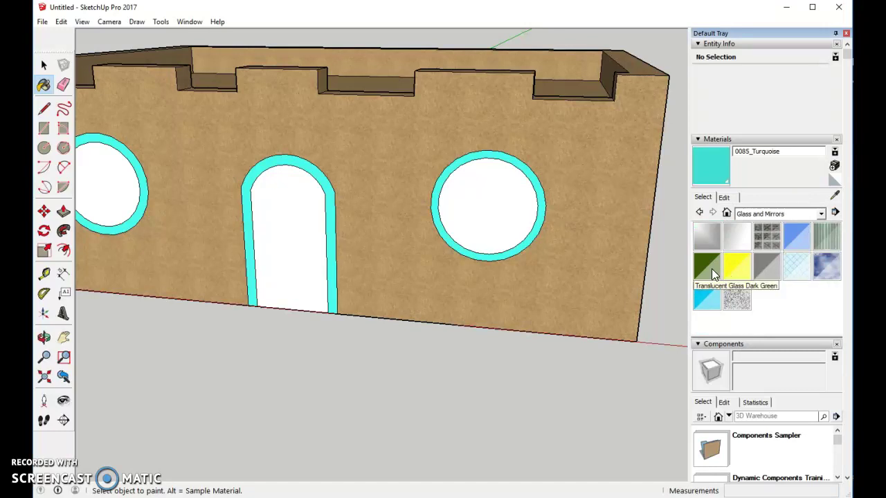
{"action": "left_click", "coordinate": [767, 269]}
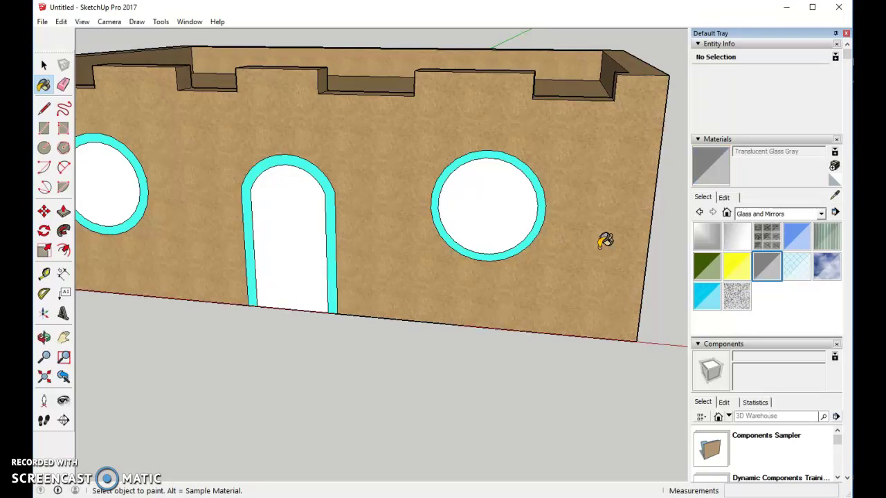
{"action": "left_click", "coordinate": [528, 211]}
{"action": "left_click", "coordinate": [121, 178]}
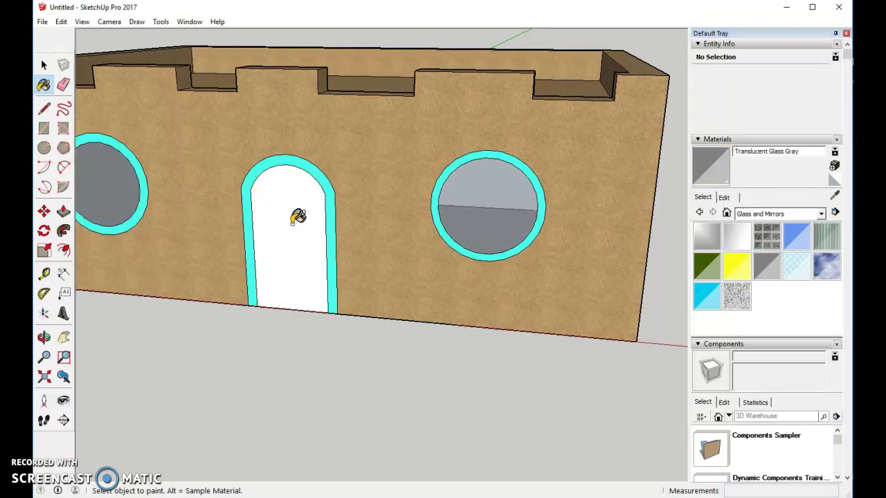
Step: Paint the arched door 0040_Peru orange from the Colors-Named collection
{"action": "left_click", "coordinate": [821, 214]}
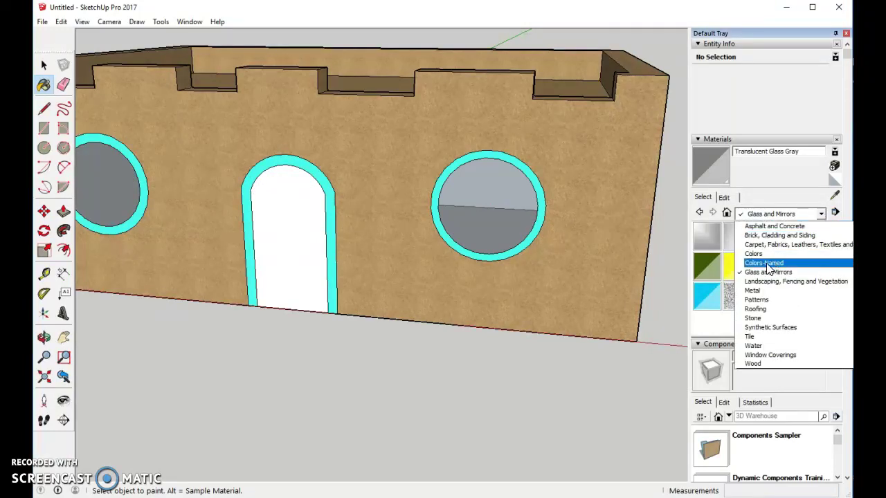
{"action": "left_click", "coordinate": [766, 264]}
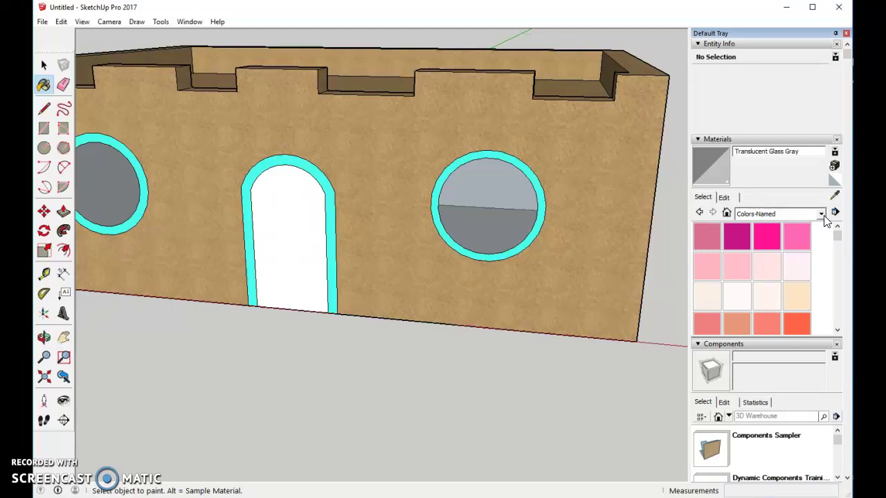
{"action": "scroll", "coordinate": [812, 276], "scroll_direction": "down", "scroll_amount": 5}
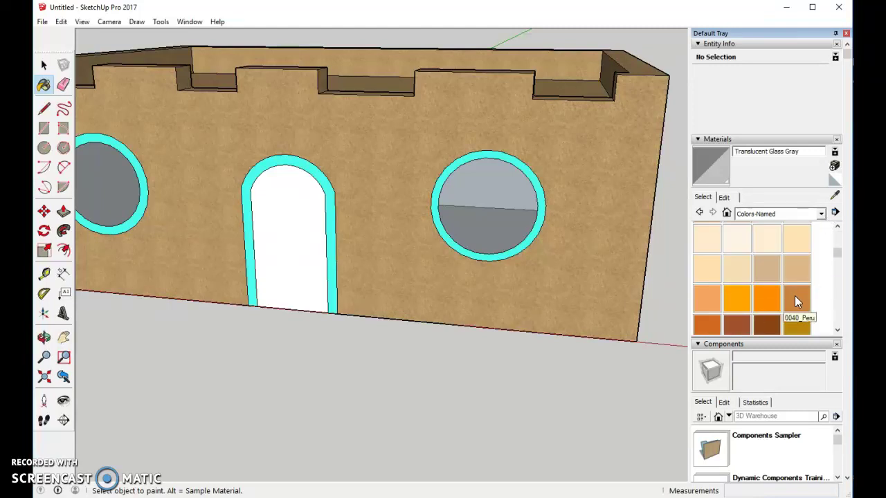
{"action": "left_click", "coordinate": [793, 298]}
{"action": "left_click", "coordinate": [305, 269]}
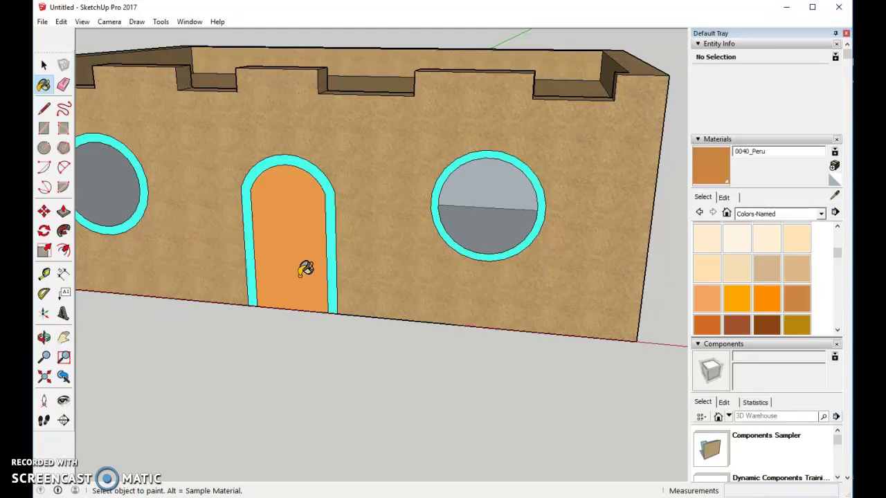
Step: Draw a short vertical handle line on the door, then pan and zoom to frame the house
{"action": "left_click", "coordinate": [44, 109]}
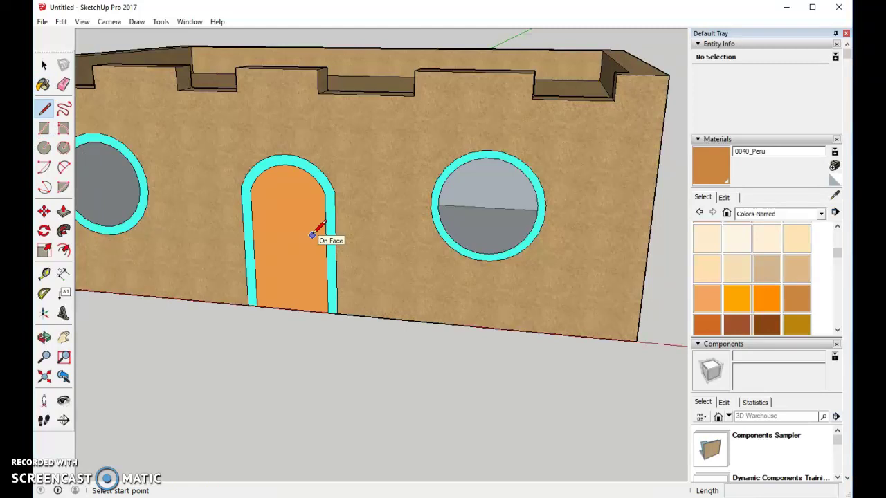
{"action": "left_click_drag", "start_coordinate": [312, 235], "coordinate": [312, 258]}
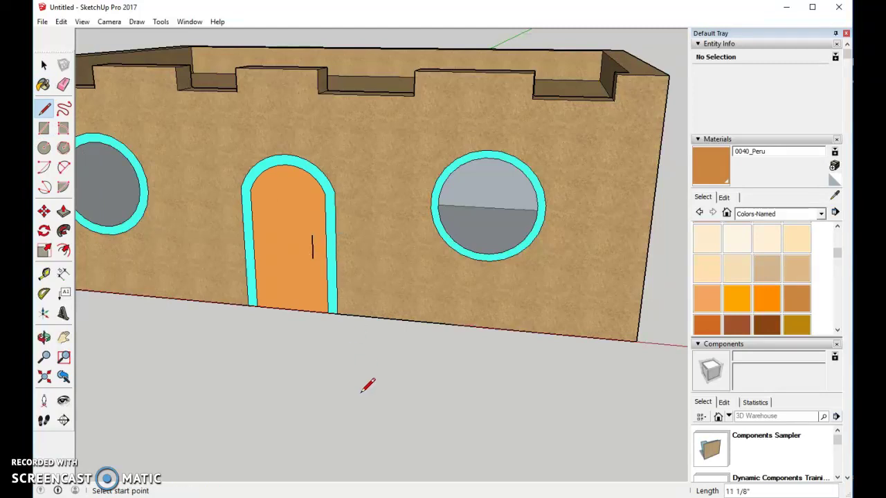
{"action": "scroll", "coordinate": [210, 331], "scroll_direction": "down", "scroll_amount": 3}
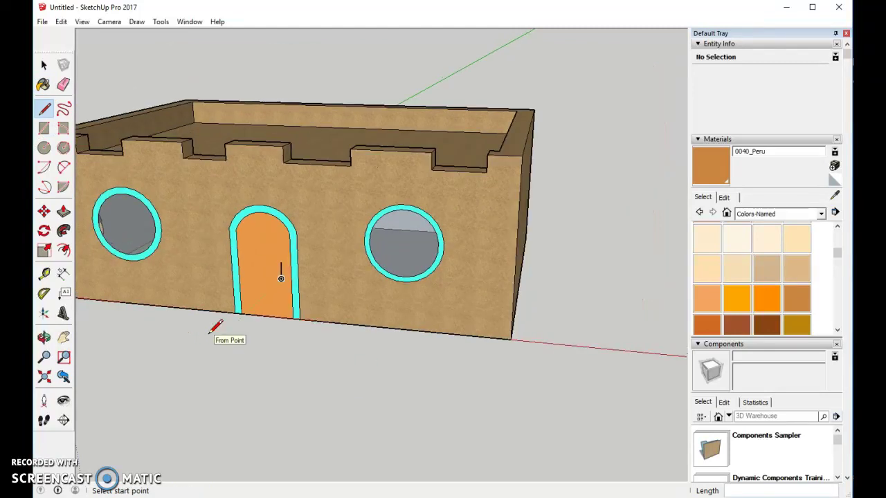
{"action": "left_click", "coordinate": [64, 339]}
{"action": "left_click_drag", "start_coordinate": [207, 231], "coordinate": [307, 255]}
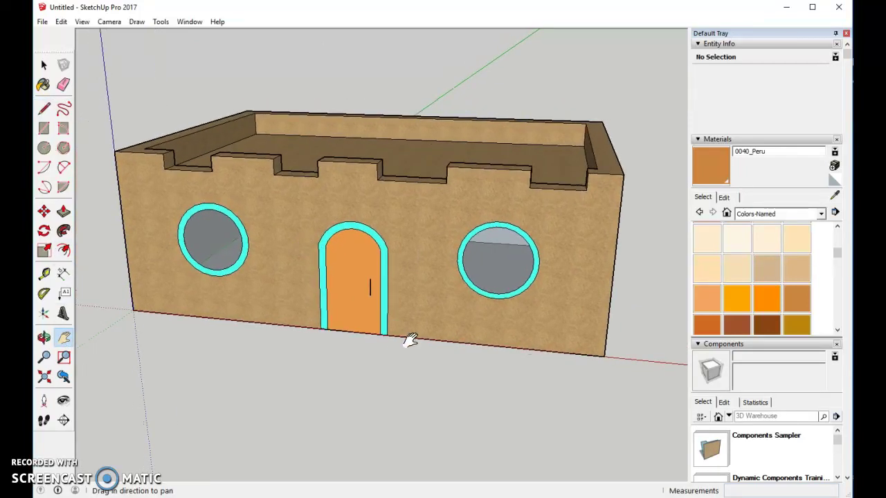
{"action": "scroll", "coordinate": [402, 342], "scroll_direction": "up", "scroll_amount": 2}
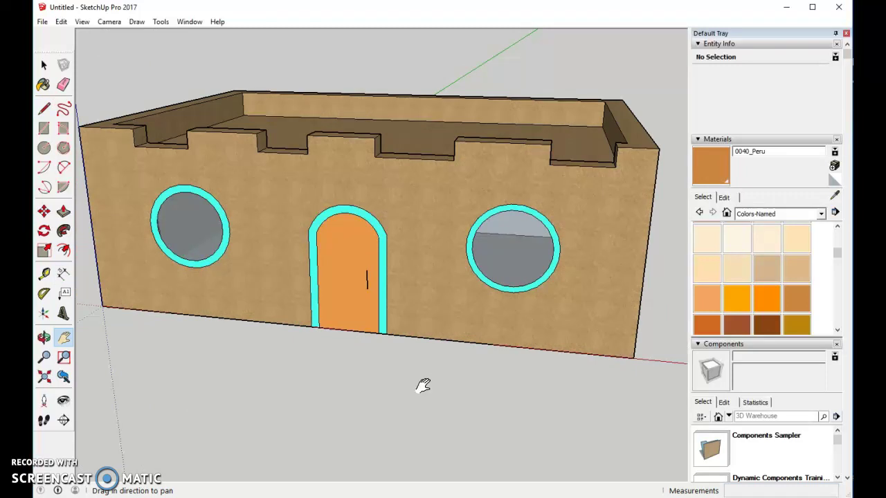